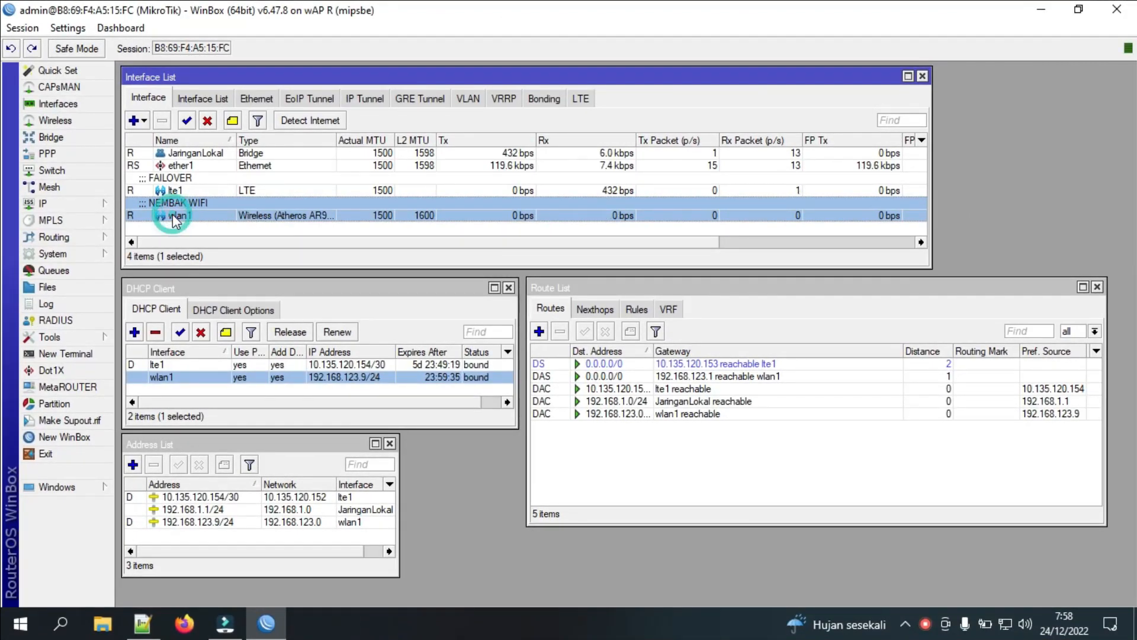
Review the bridge, Ethernet, LTE and wireless interfaces and the lte1 and wlan1 DHCP client entries
click(201, 165)
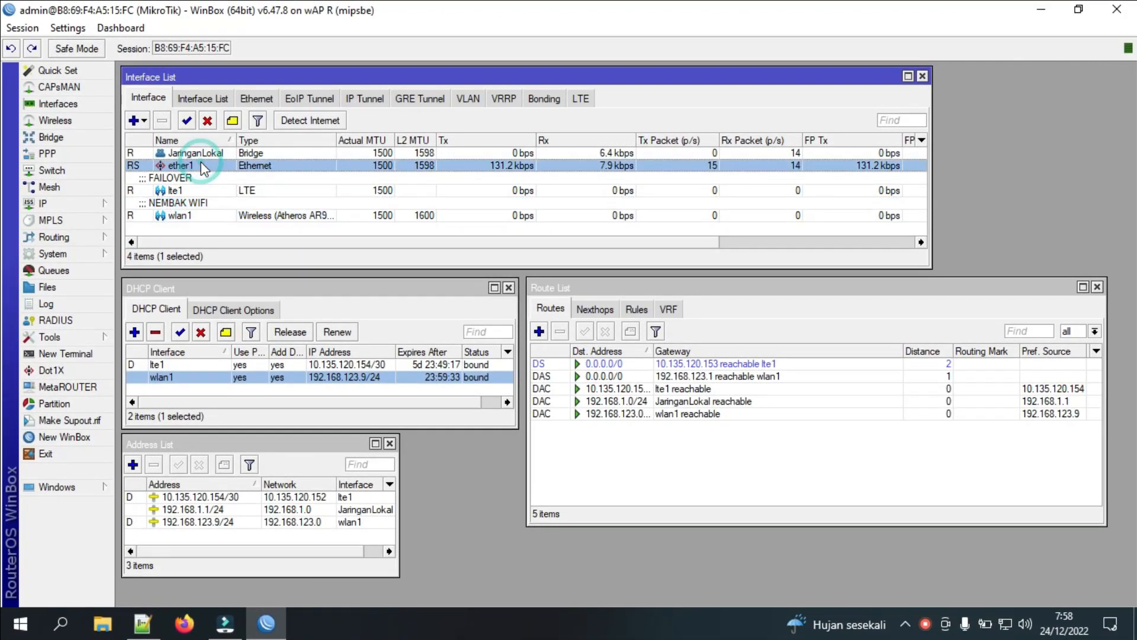
click(202, 154)
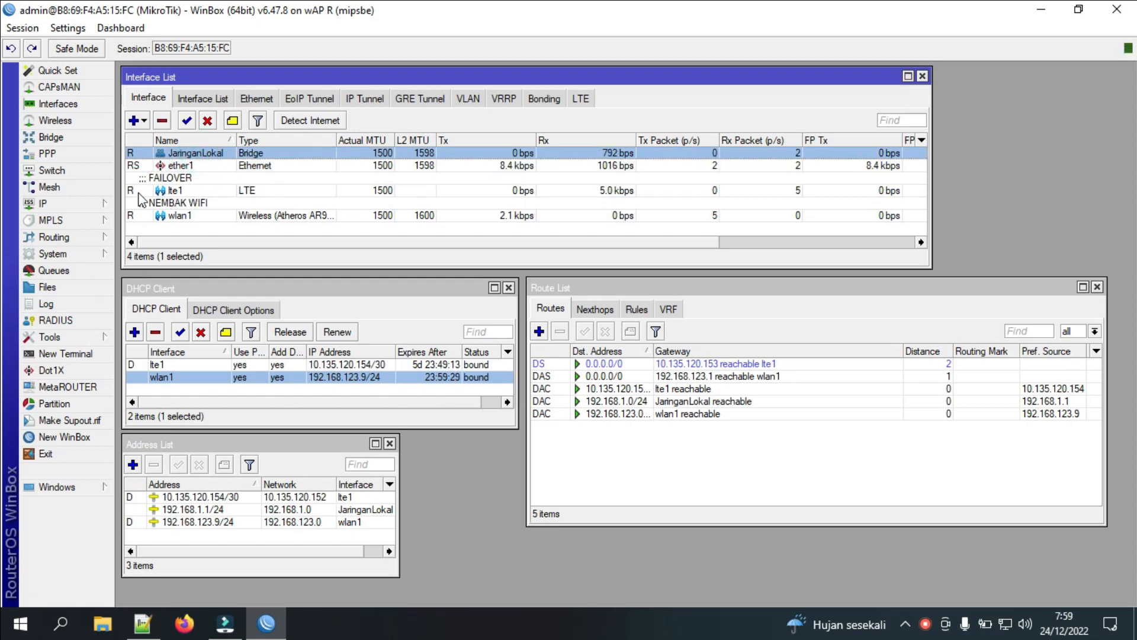
click(172, 193)
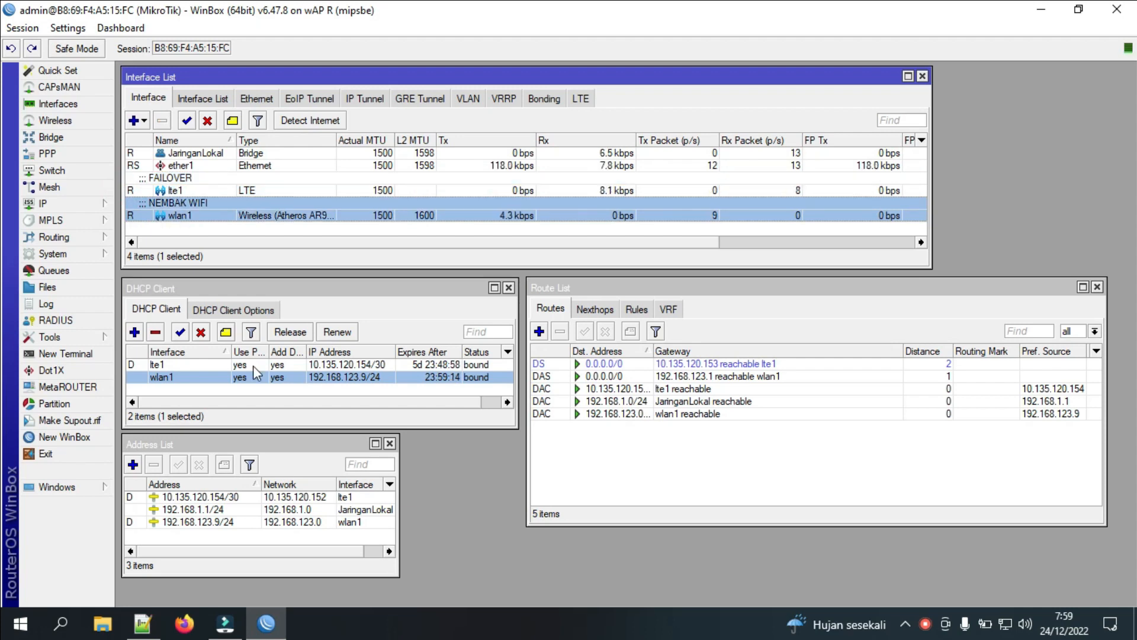
click(254, 365)
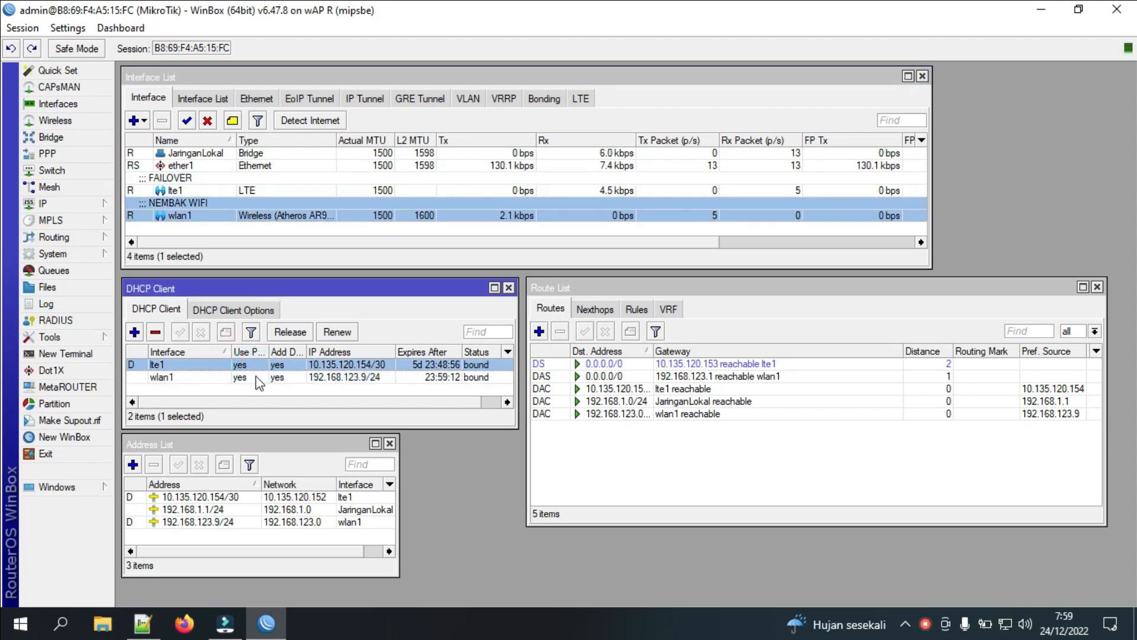
click(257, 378)
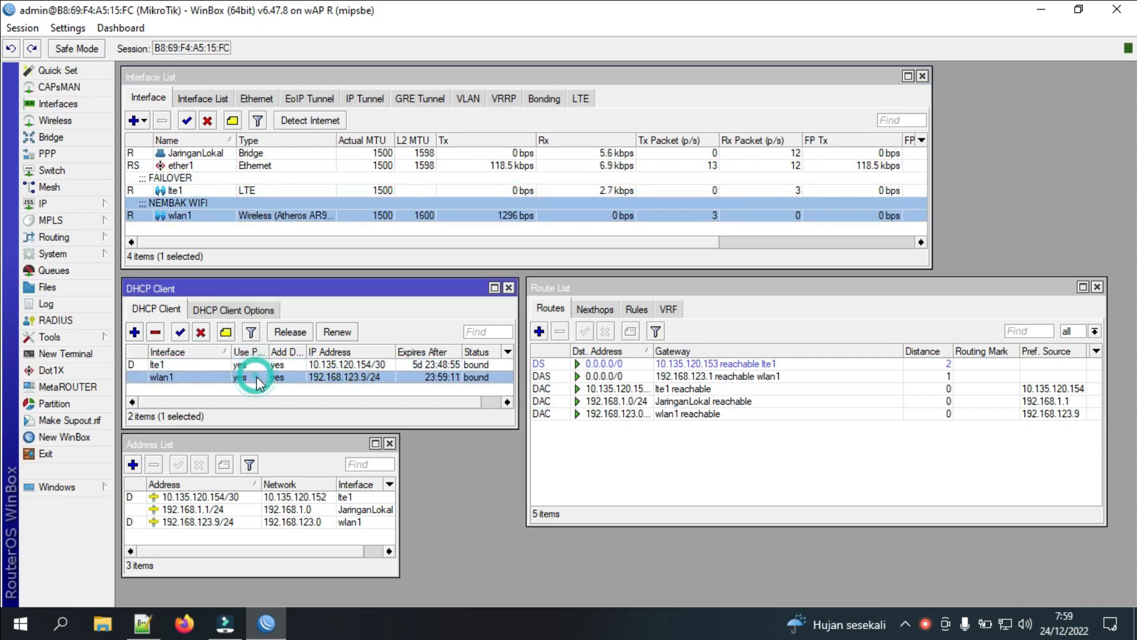
click(324, 364)
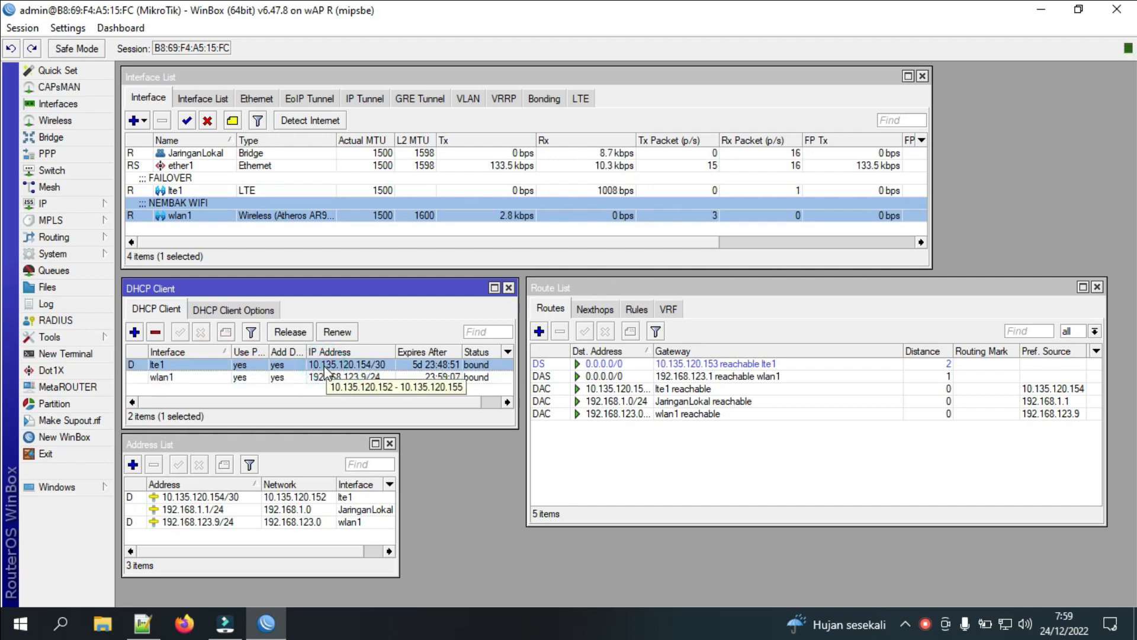
click(327, 377)
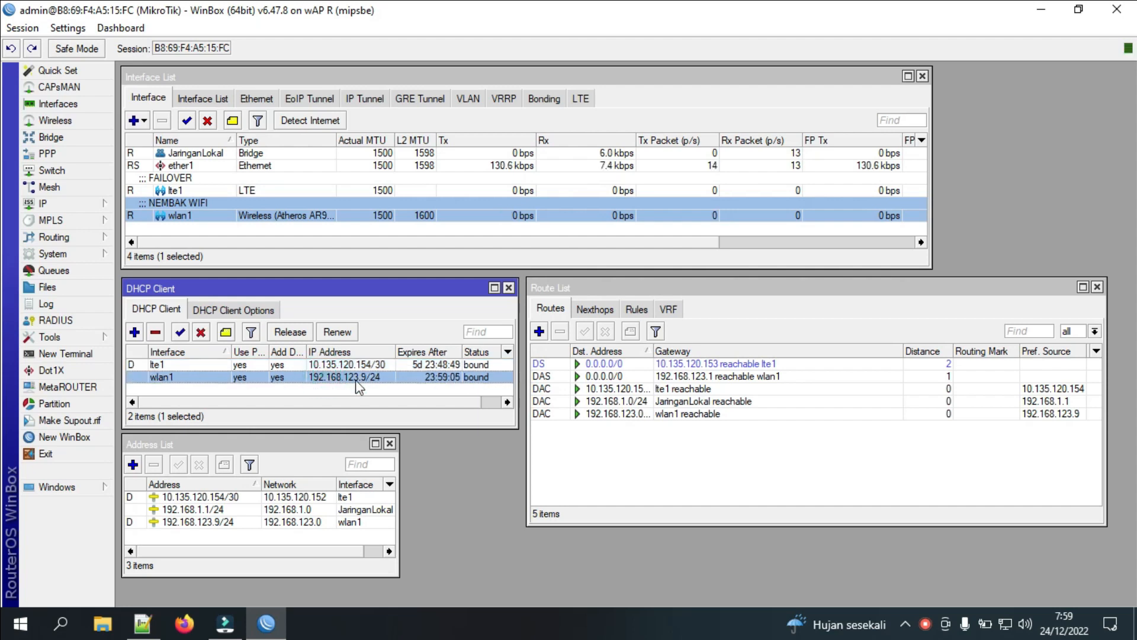
Set Add Default Route to no for the wlan1 DHCP client and save the change
double_click(356, 380)
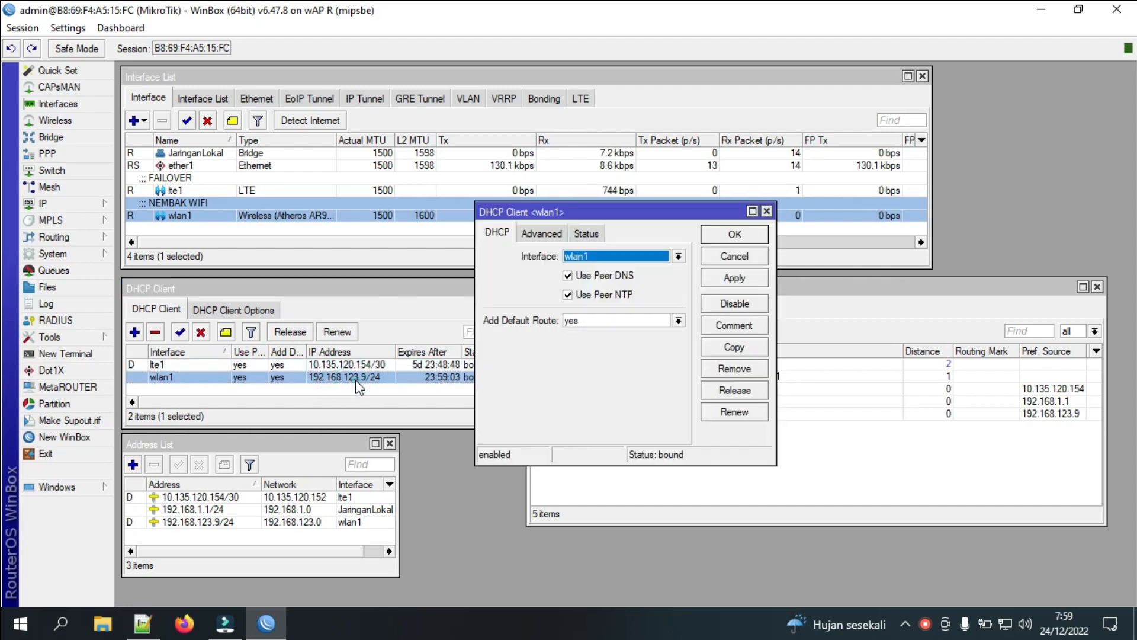
click(590, 326)
click(589, 334)
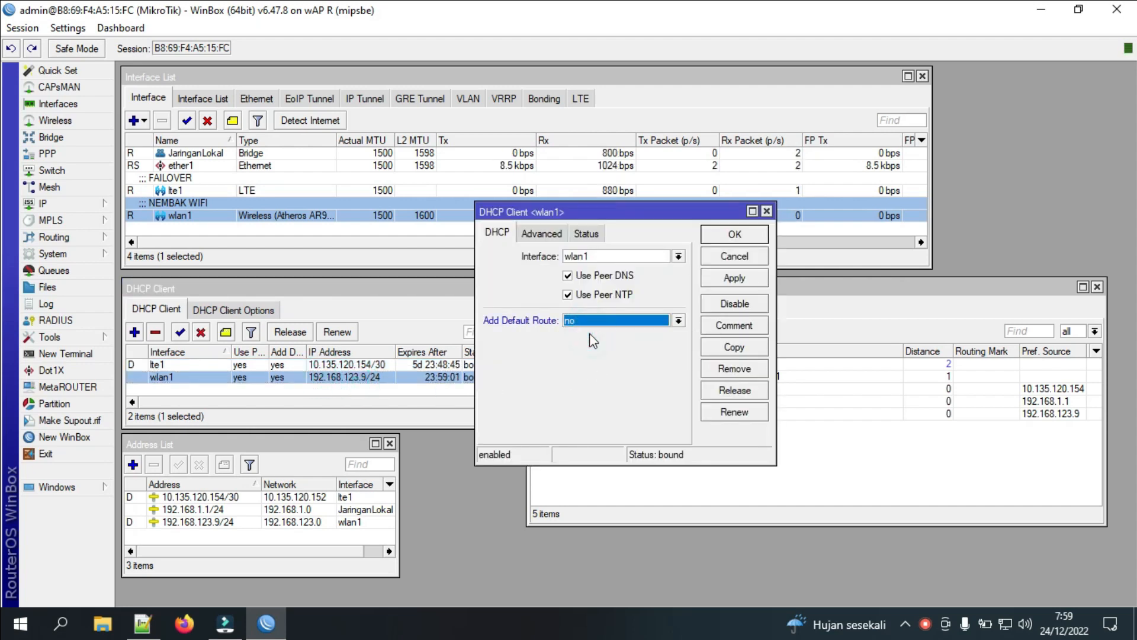
click(735, 234)
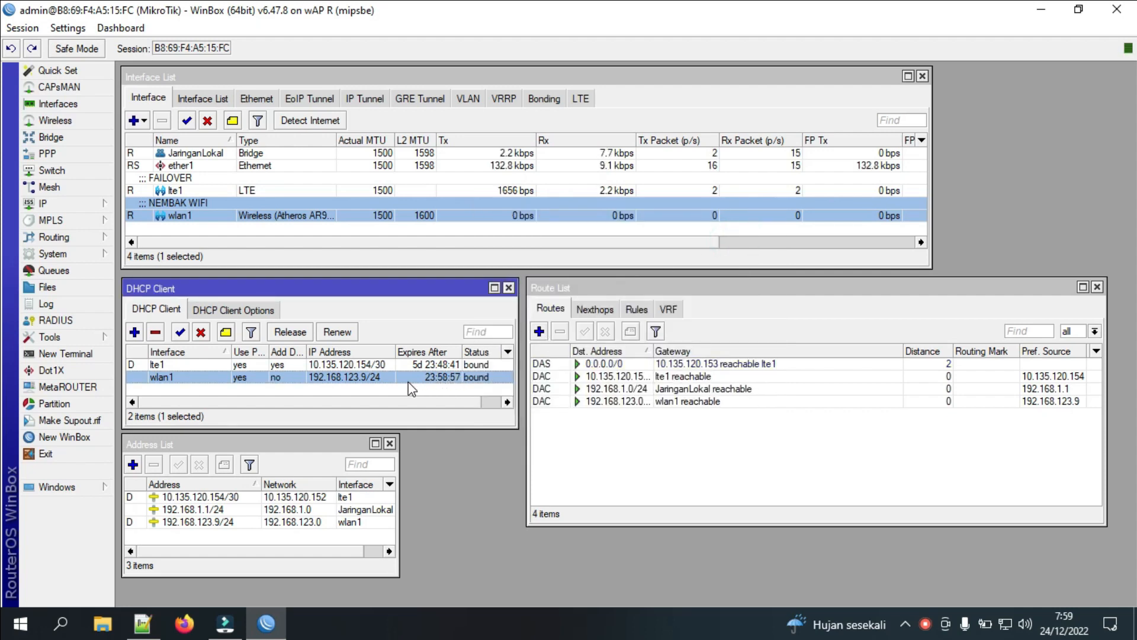
Start a new route in the Route List with destination address 9.9.9.9
click(584, 290)
click(43, 203)
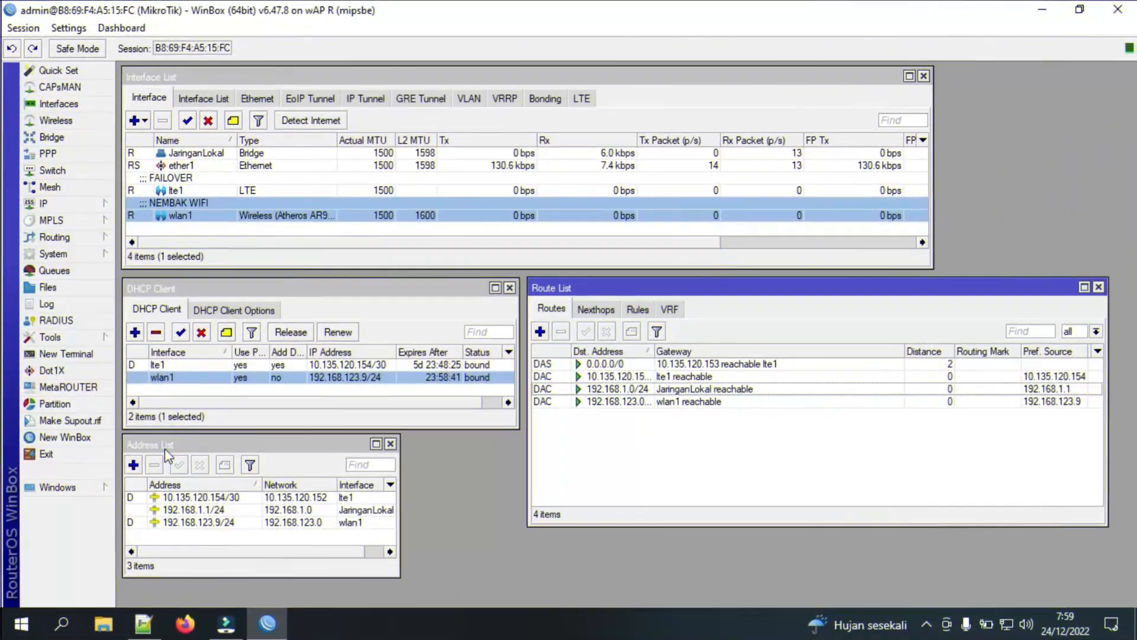
click(539, 332)
drag(496, 247, 540, 247)
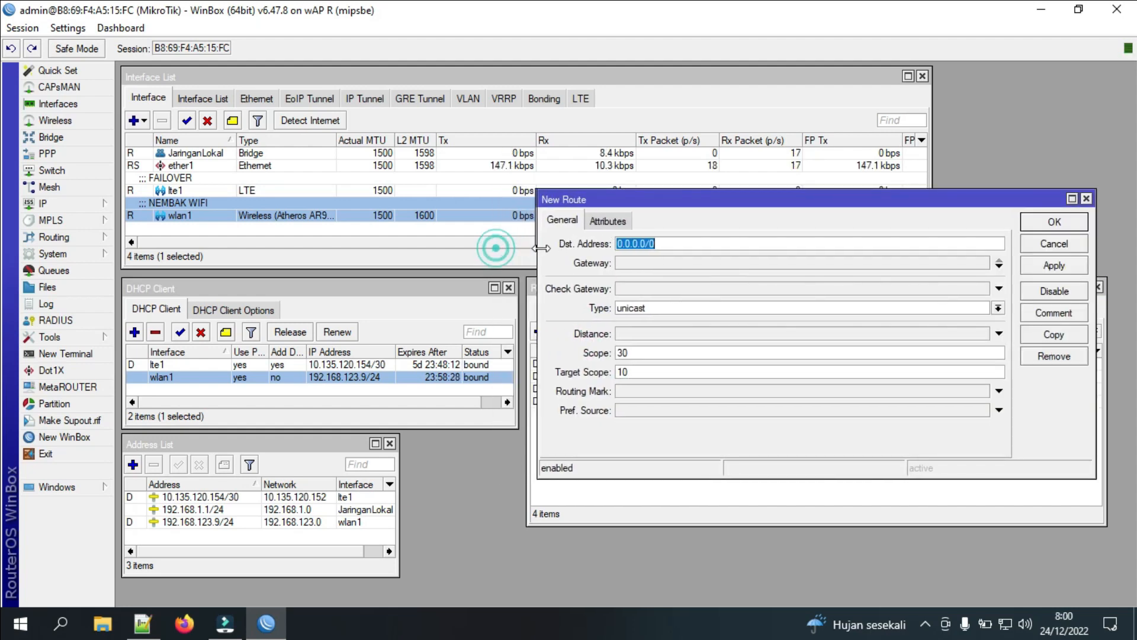
drag(595, 200, 579, 188)
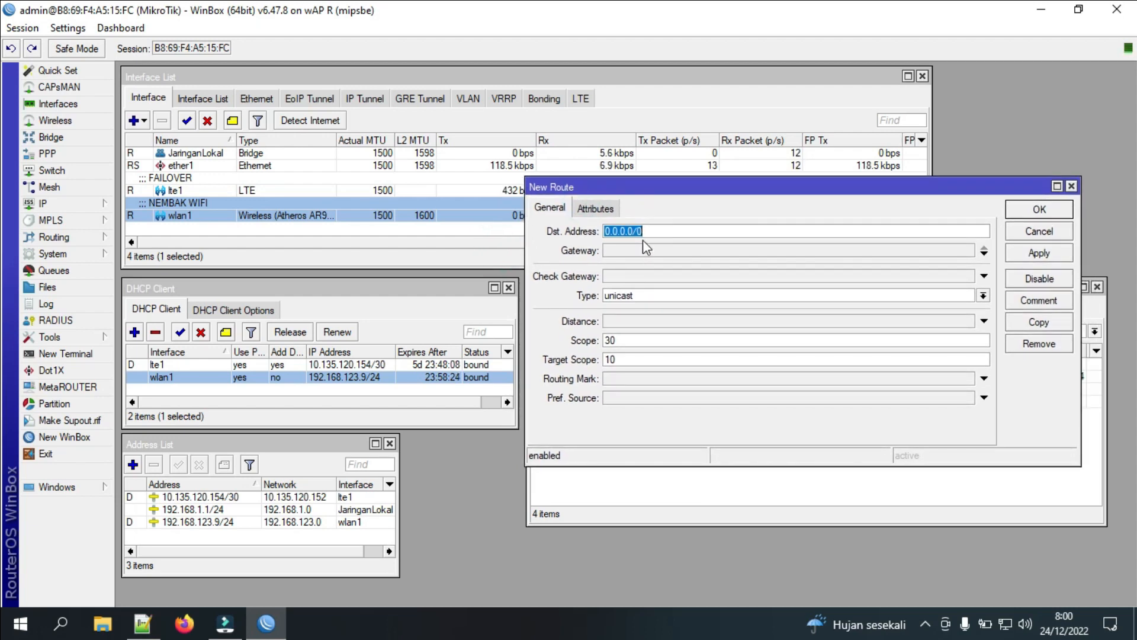
text(9.9.9.9)
Copy the gateway address 192.168.123.1 from the wlan1 DHCP client's status into the new route's gateway
click(641, 251)
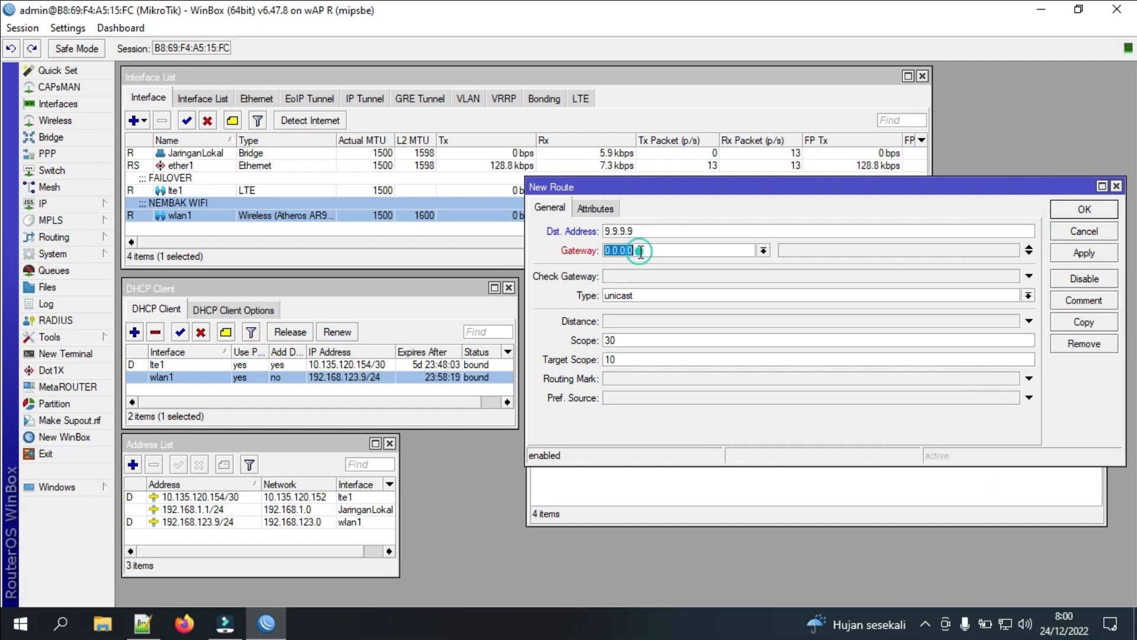
double_click(353, 377)
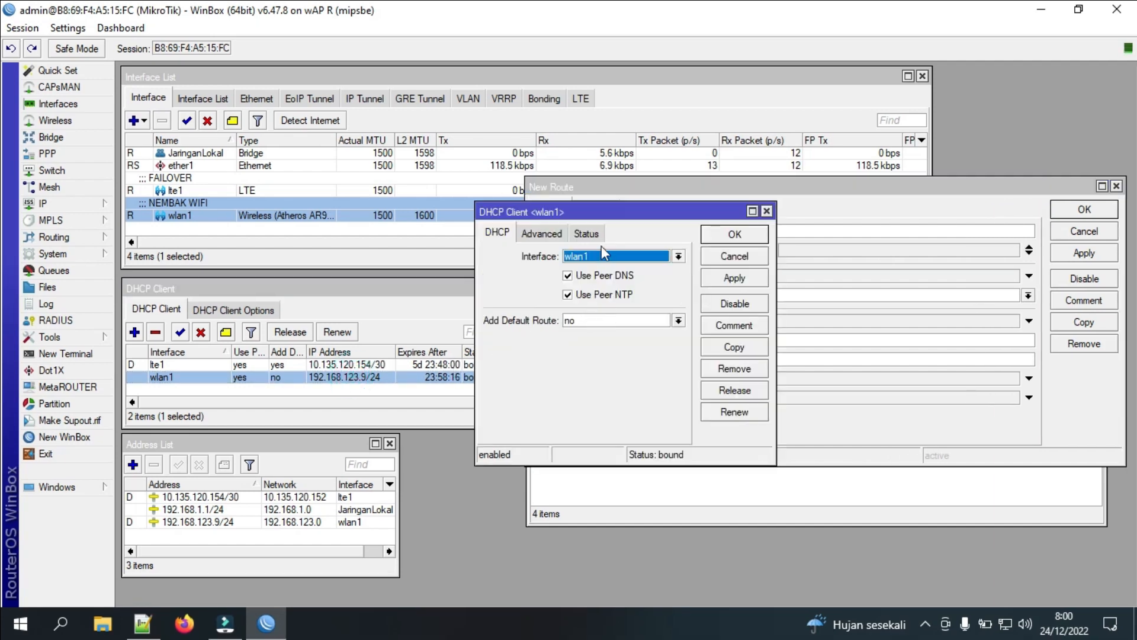
click(587, 232)
double_click(578, 276)
right_click(583, 273)
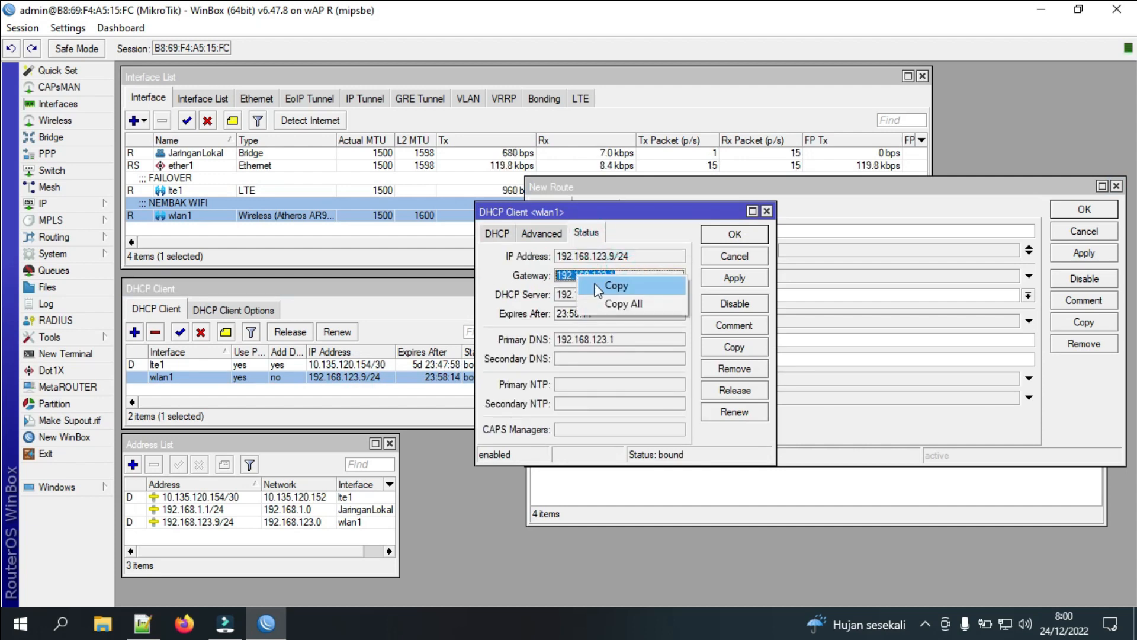
click(616, 284)
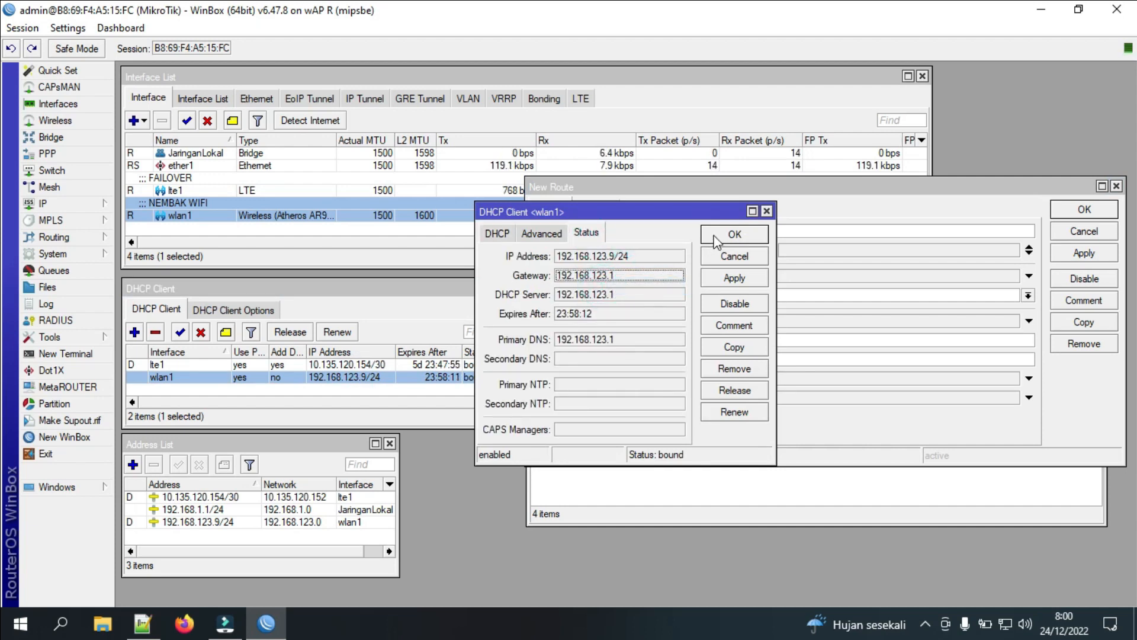
click(715, 240)
double_click(649, 250)
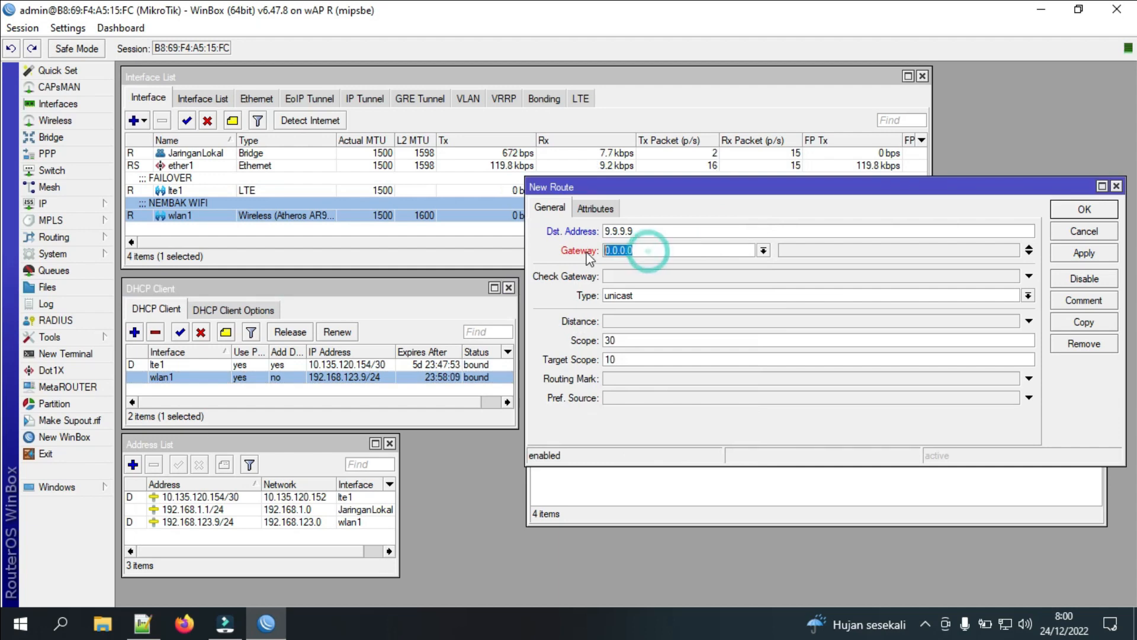
key(ctrl+v)
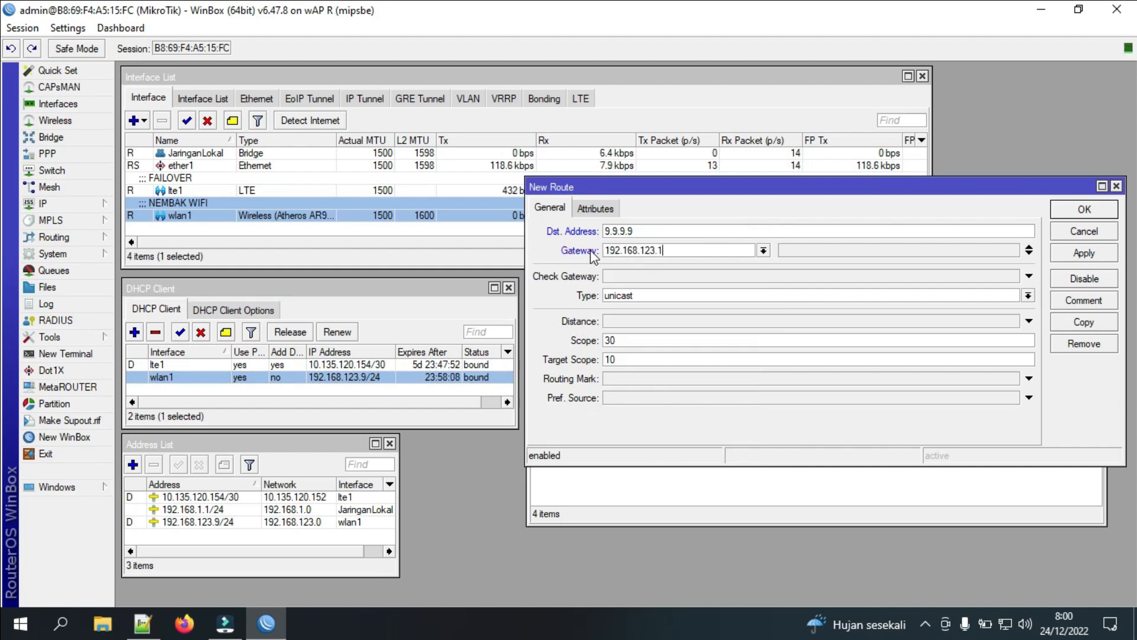
Set the 9.9.9.9 route's gateway check to ping and its distance to 1, and save the route
click(651, 276)
click(647, 317)
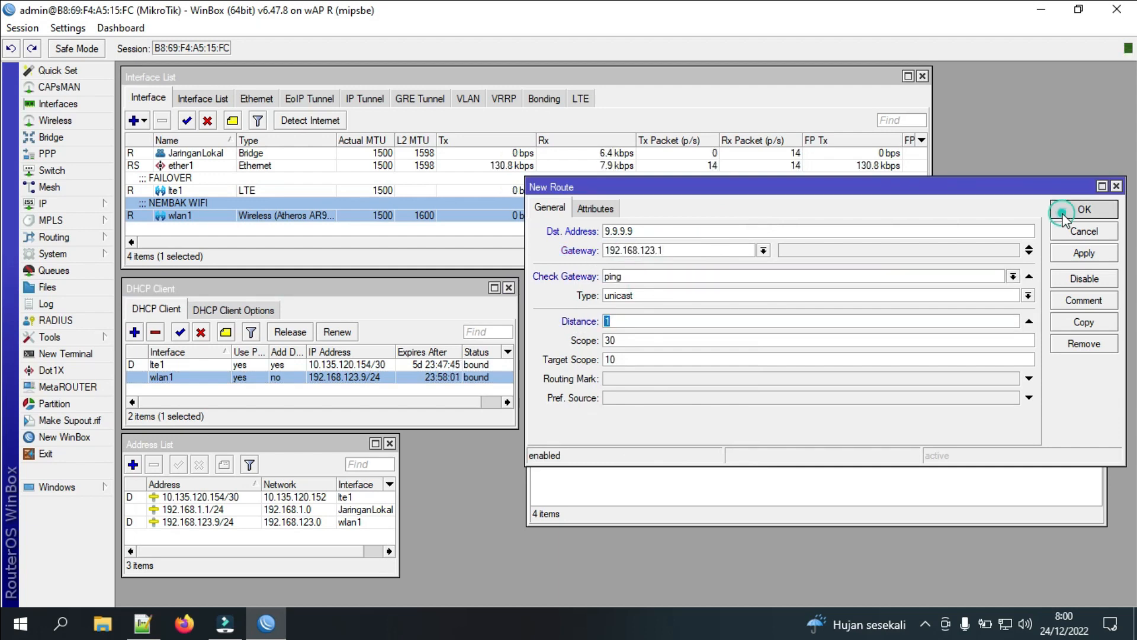
click(1085, 209)
Add the comment "PING WIFI" to the 9.9.9.9 route
click(638, 327)
text(PING )
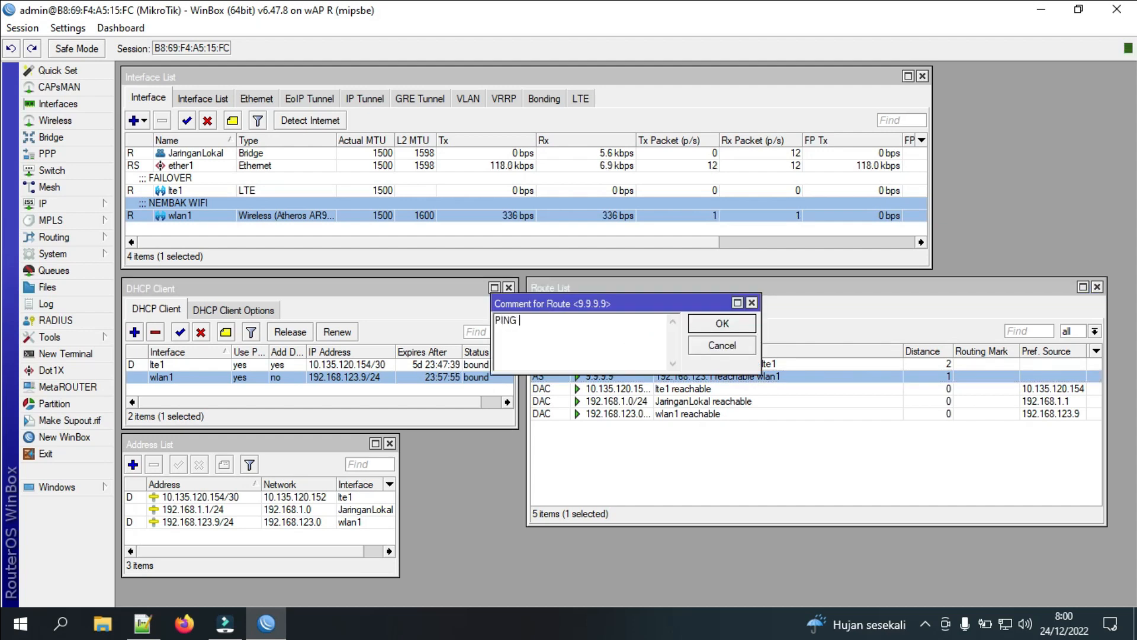
text(WIFI)
click(722, 323)
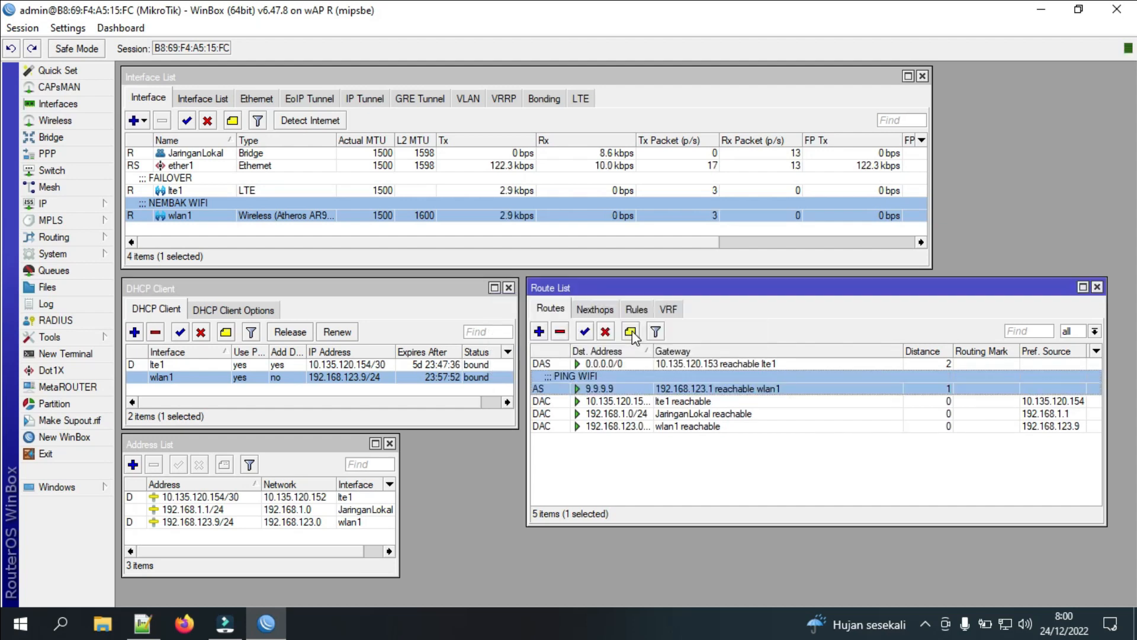
Create a route to 8.8.8.8 through gateway lte1 with ping gateway check and distance 1
click(539, 331)
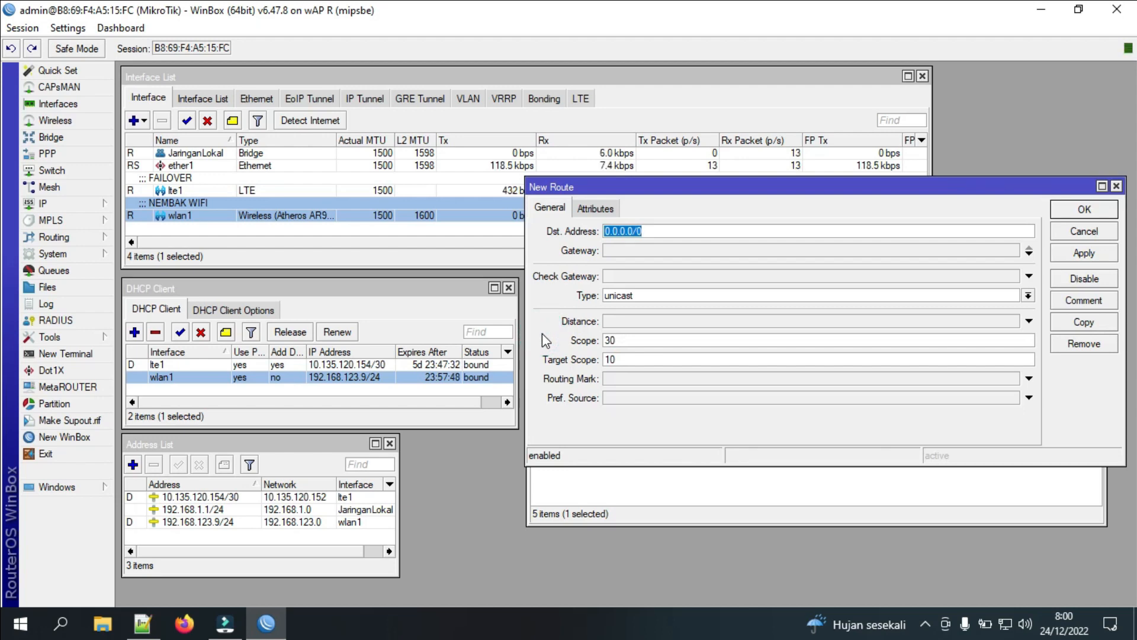
text(8.8.8.8)
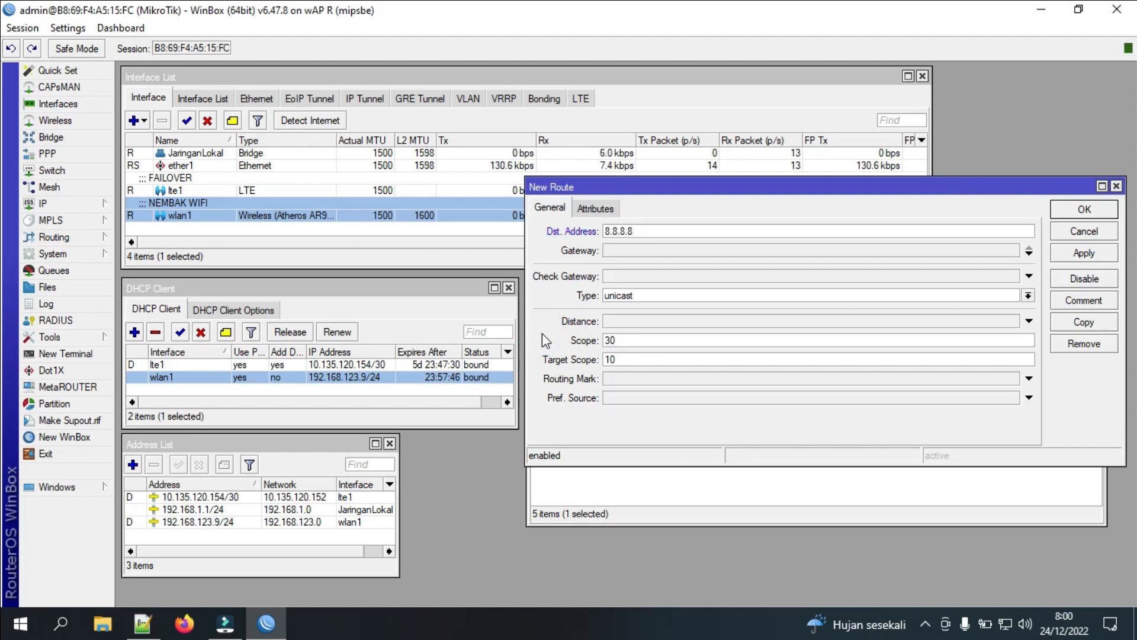
click(637, 251)
click(763, 250)
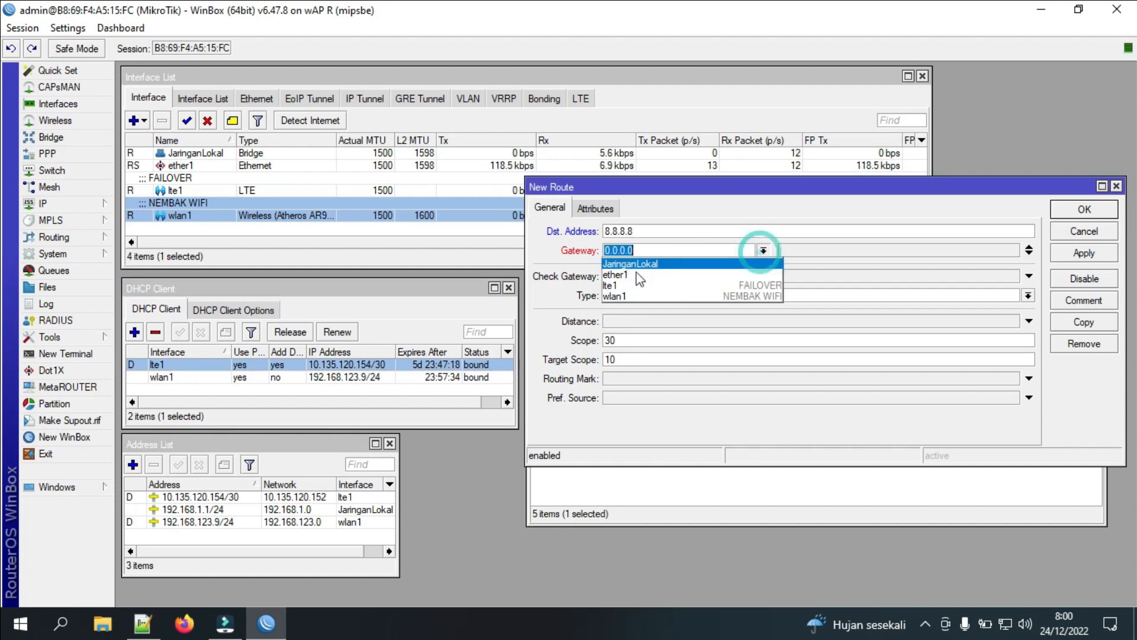
click(615, 287)
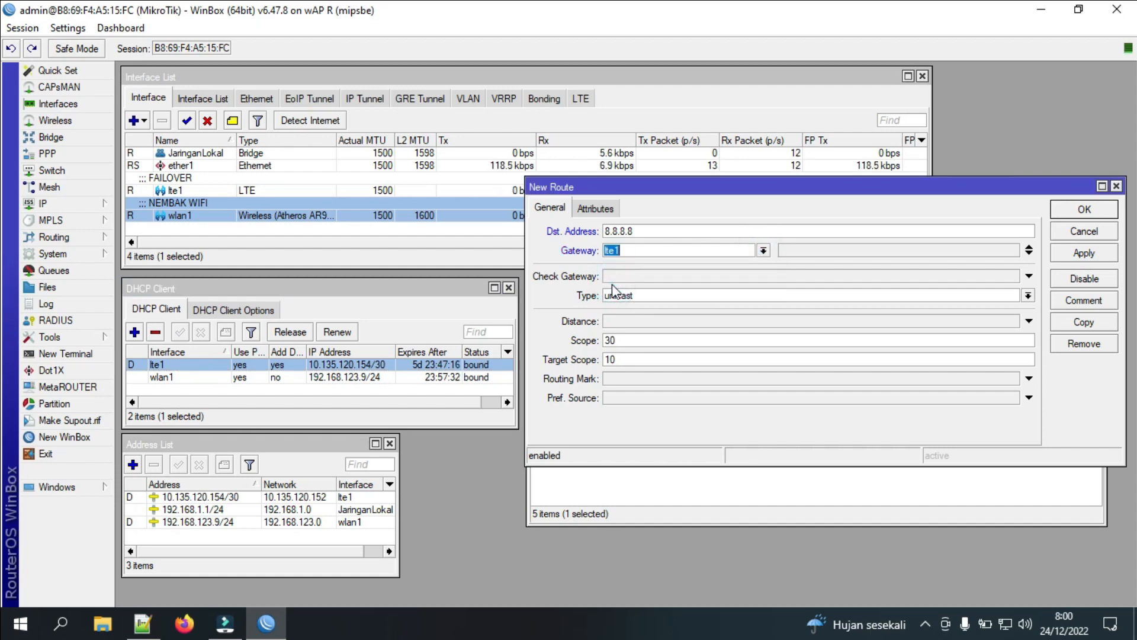
click(630, 277)
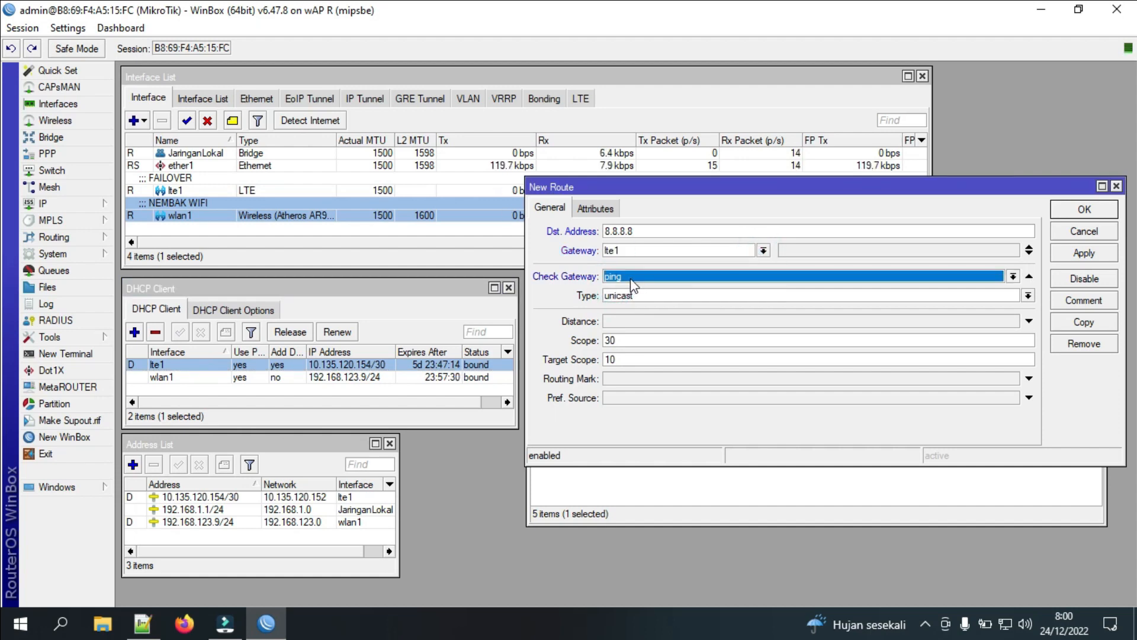
click(637, 321)
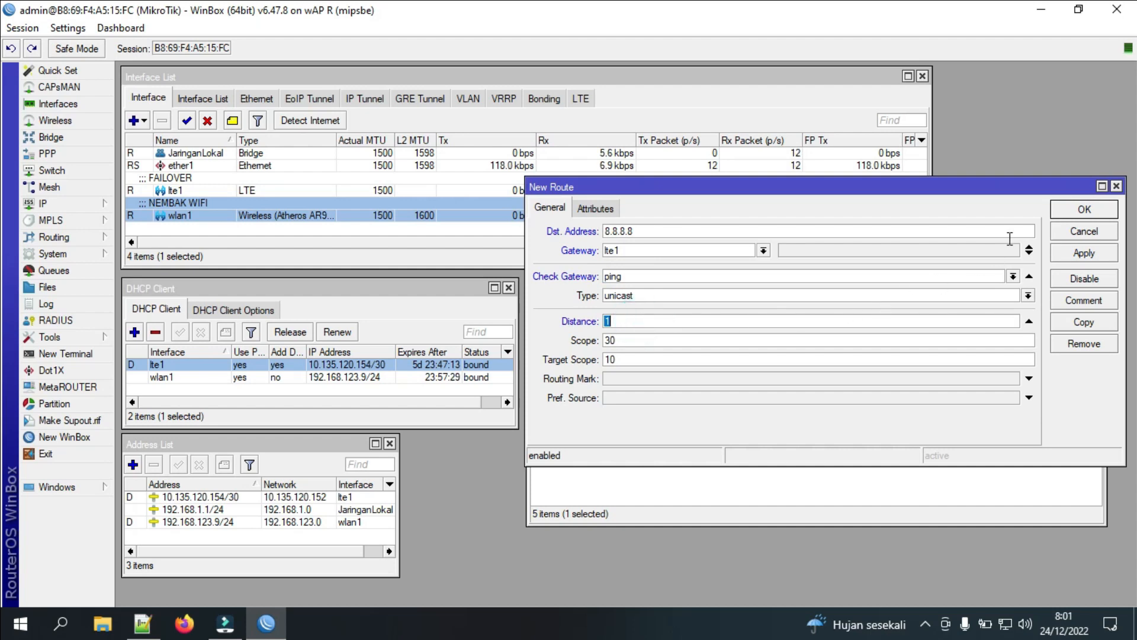
click(1072, 214)
Add the comment "PING LTE" to the 8.8.8.8 route
click(687, 376)
click(630, 331)
text(P)
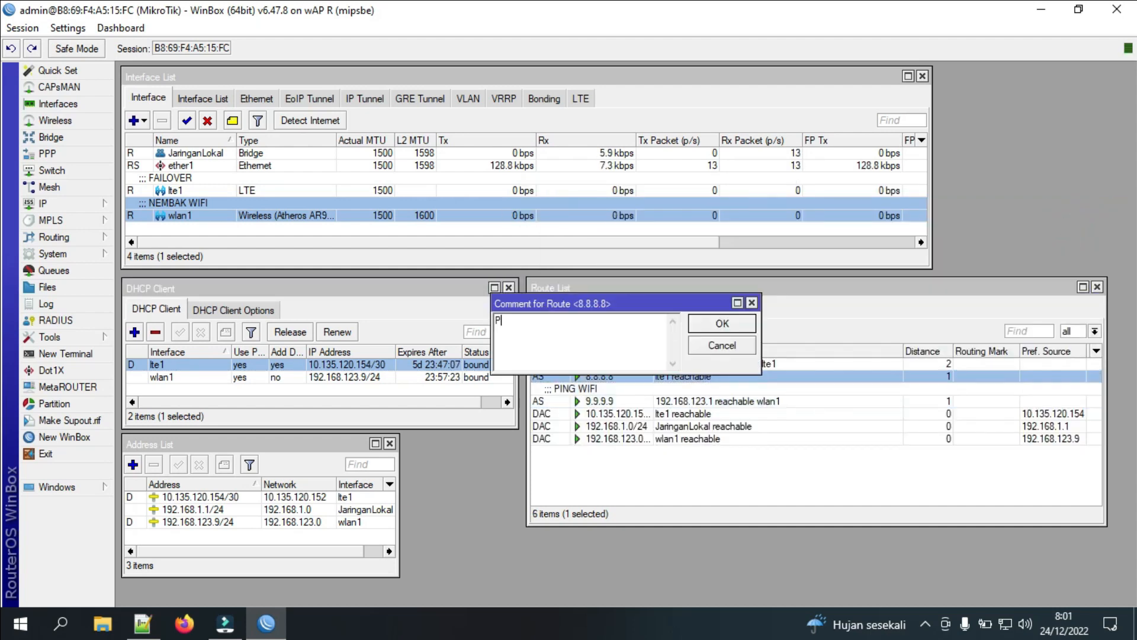
text(ING LTE)
key(Return)
click(605, 413)
click(613, 390)
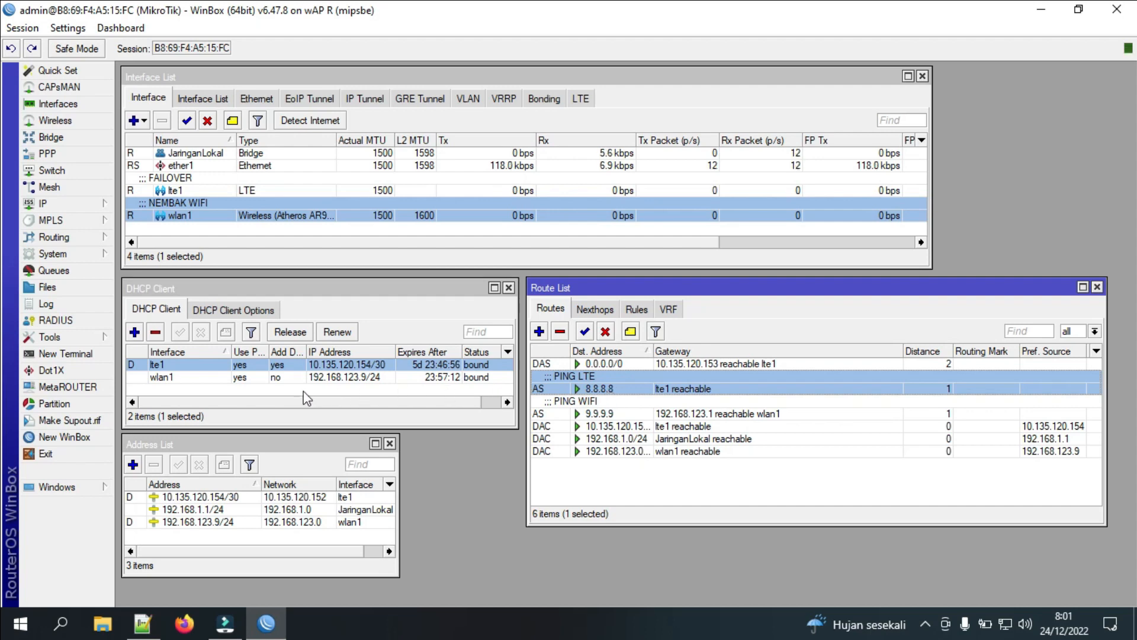
Create a 0.0.0.0/0 route through gateway 9.9.9.9 with ping gateway check, distance 1 and target scope 30
click(544, 336)
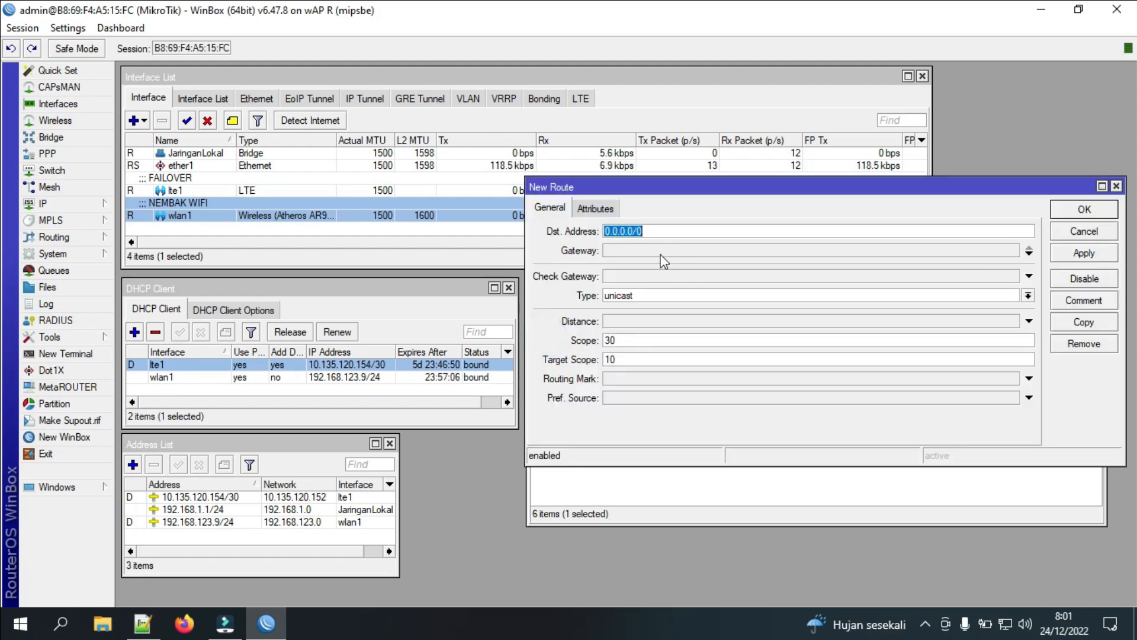
click(630, 253)
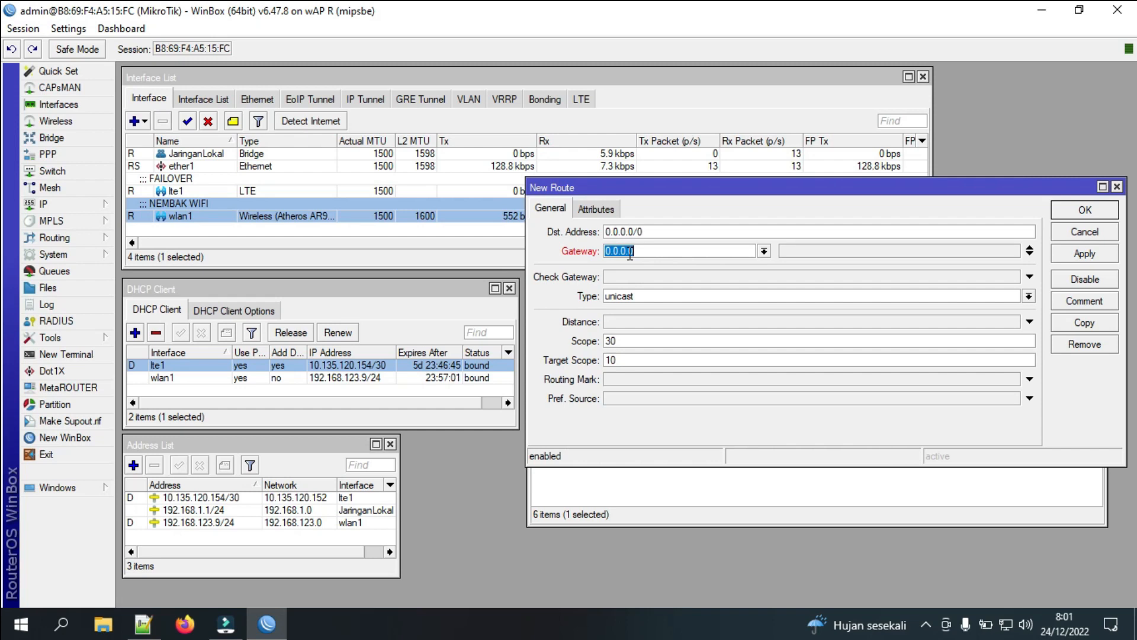
text(9)
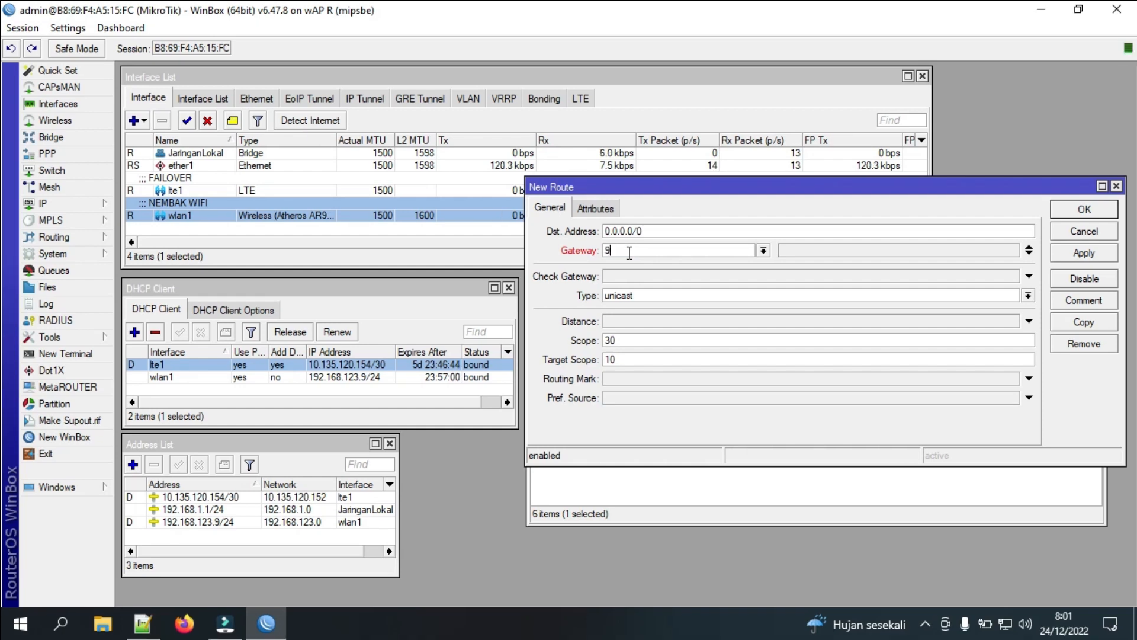
text(.9.9.9)
click(626, 276)
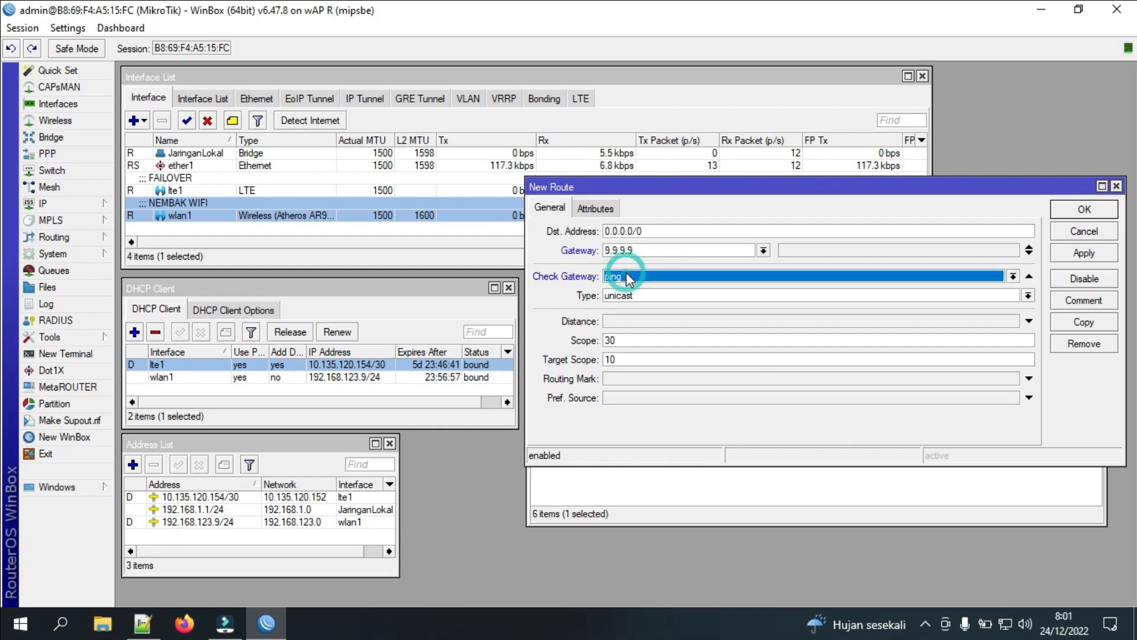
click(618, 321)
click(608, 360)
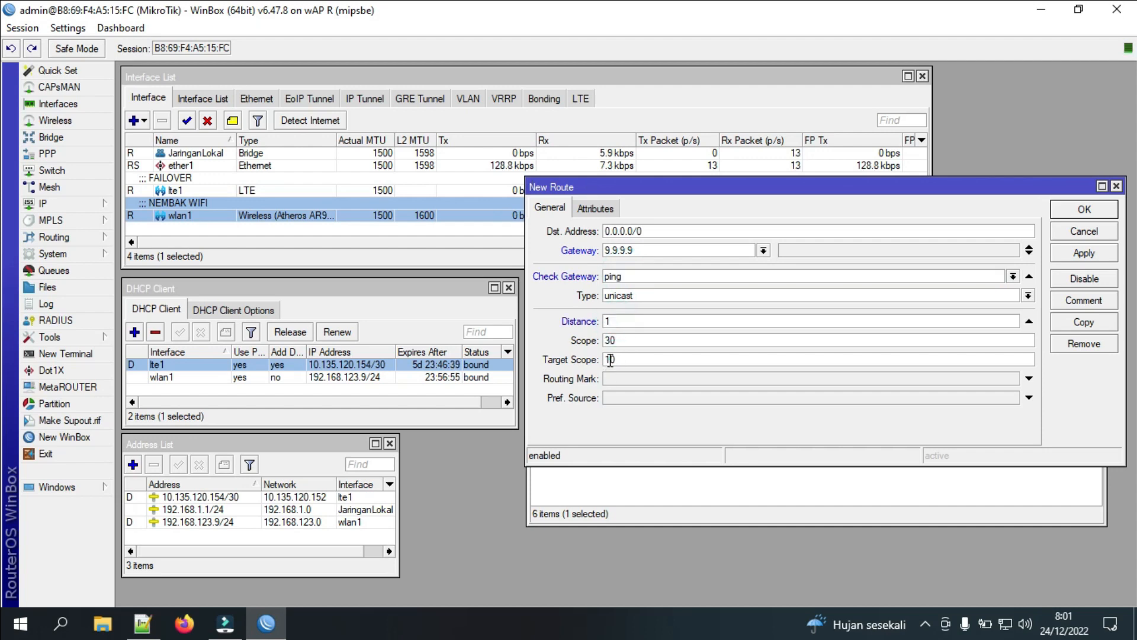
text(3)
click(1082, 211)
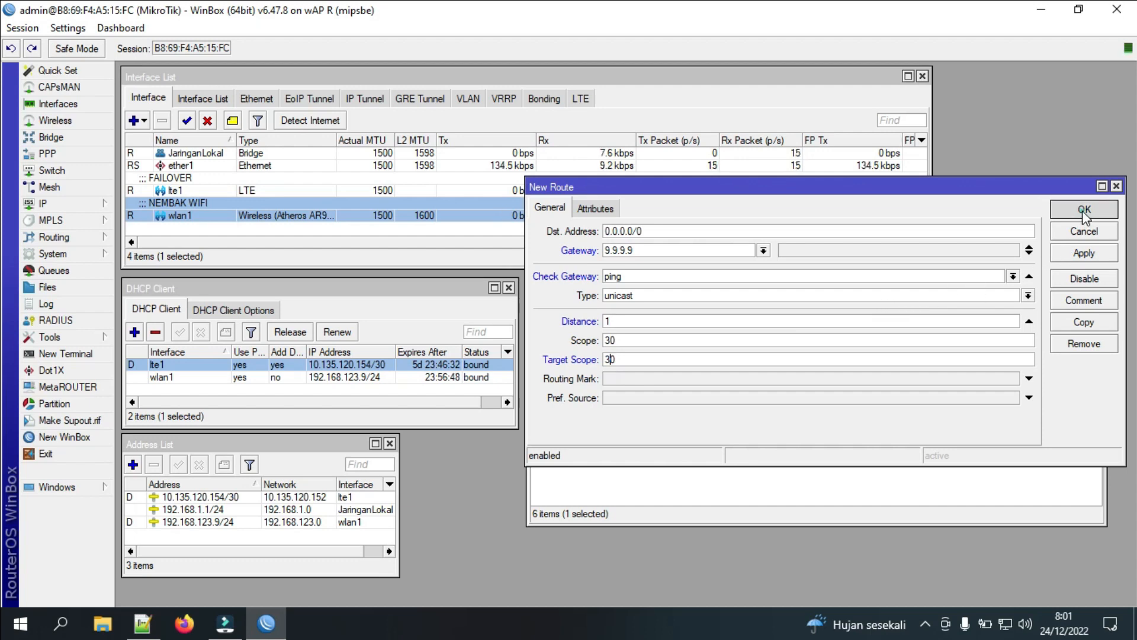
Create a second 0.0.0.0/0 route through gateway 8.8.8.8 with ping gateway check, distance 2 and target scope 30
click(540, 333)
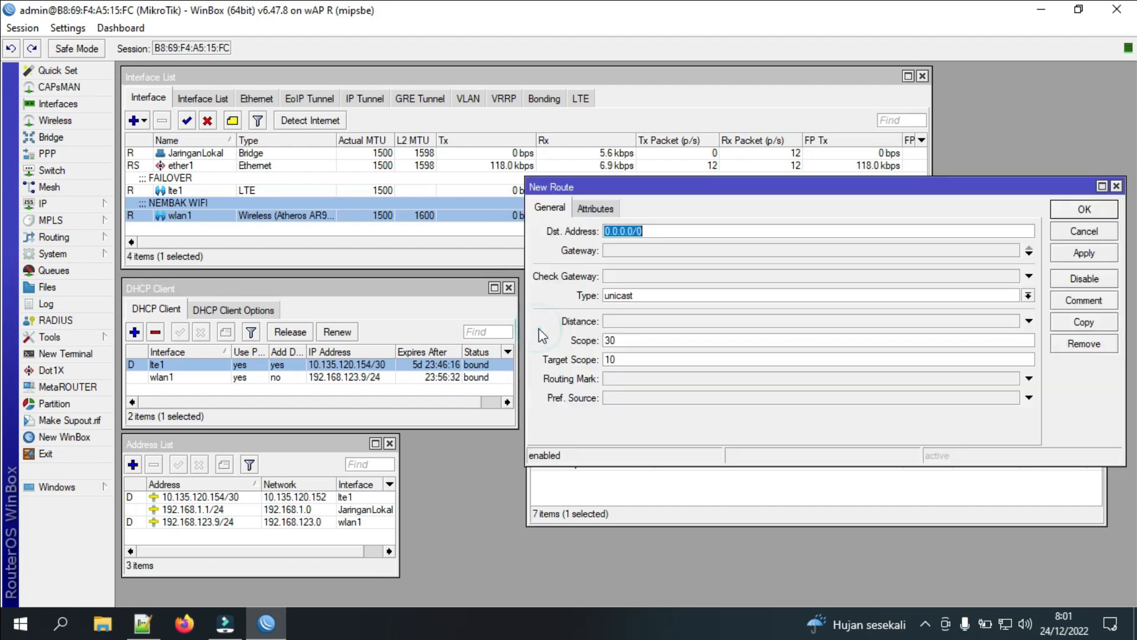
click(642, 252)
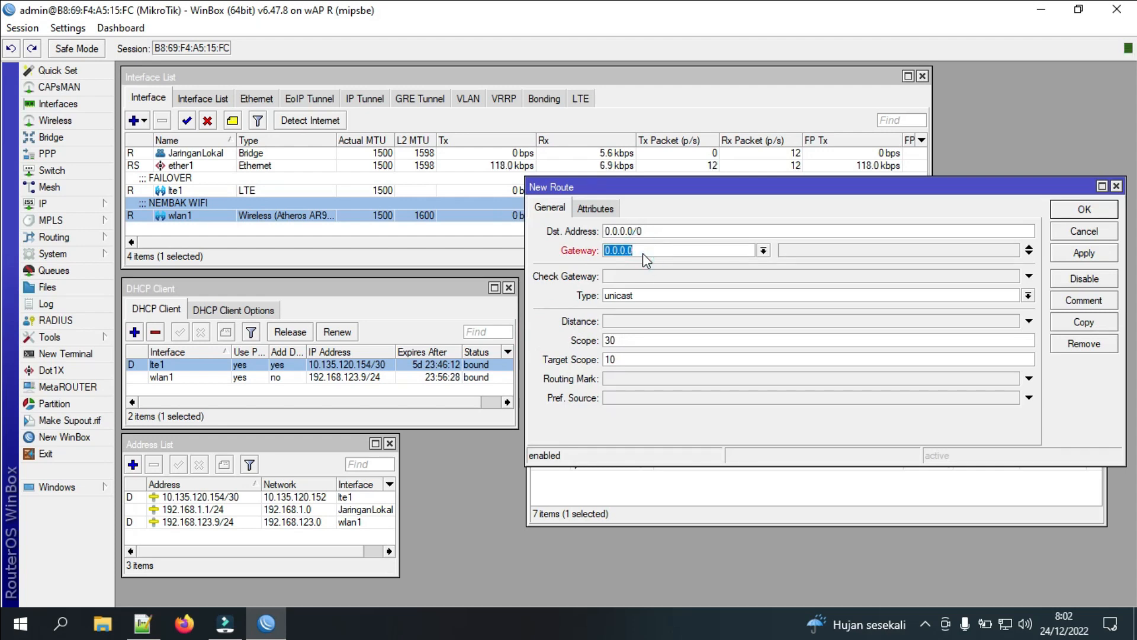
text(8.8.8.)
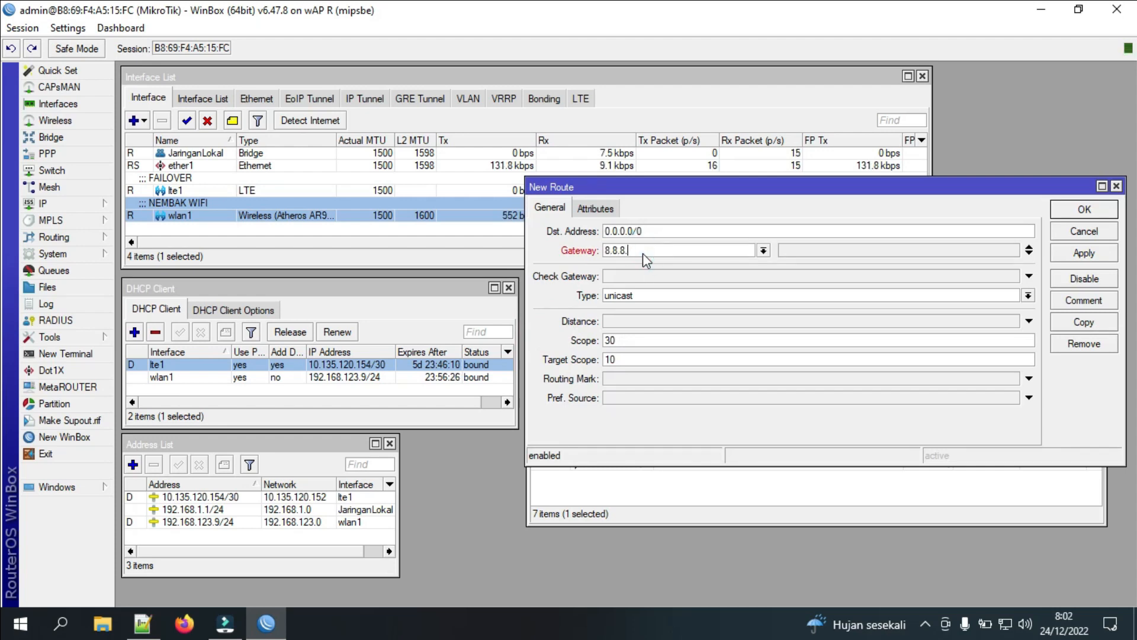
text(8)
click(659, 275)
click(655, 281)
click(650, 323)
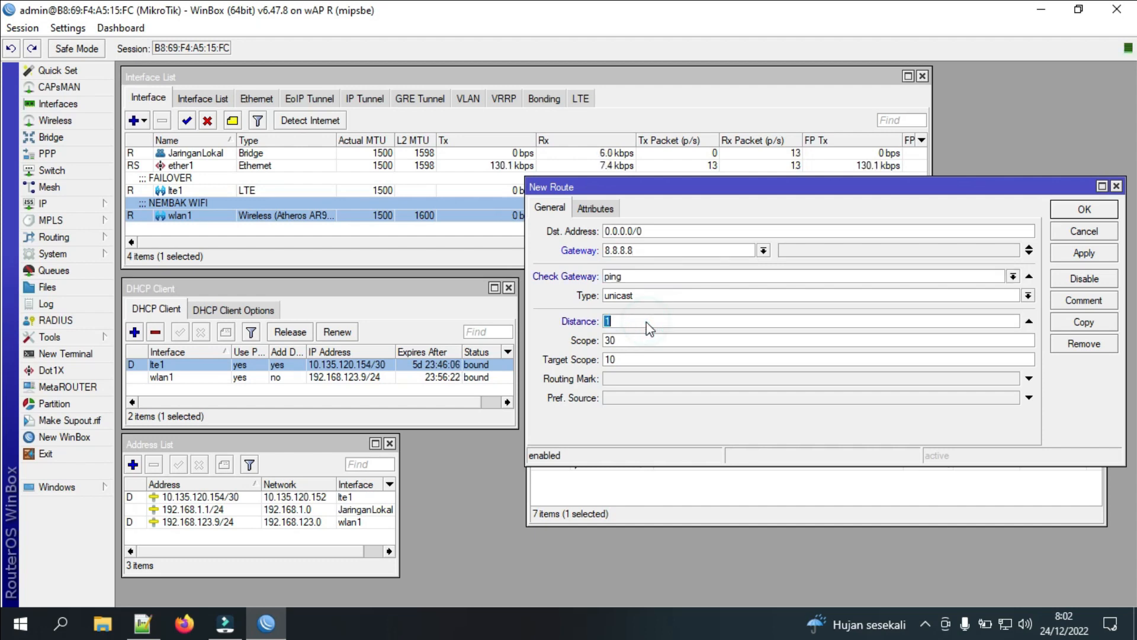
text(2)
click(609, 359)
text(3)
click(1065, 212)
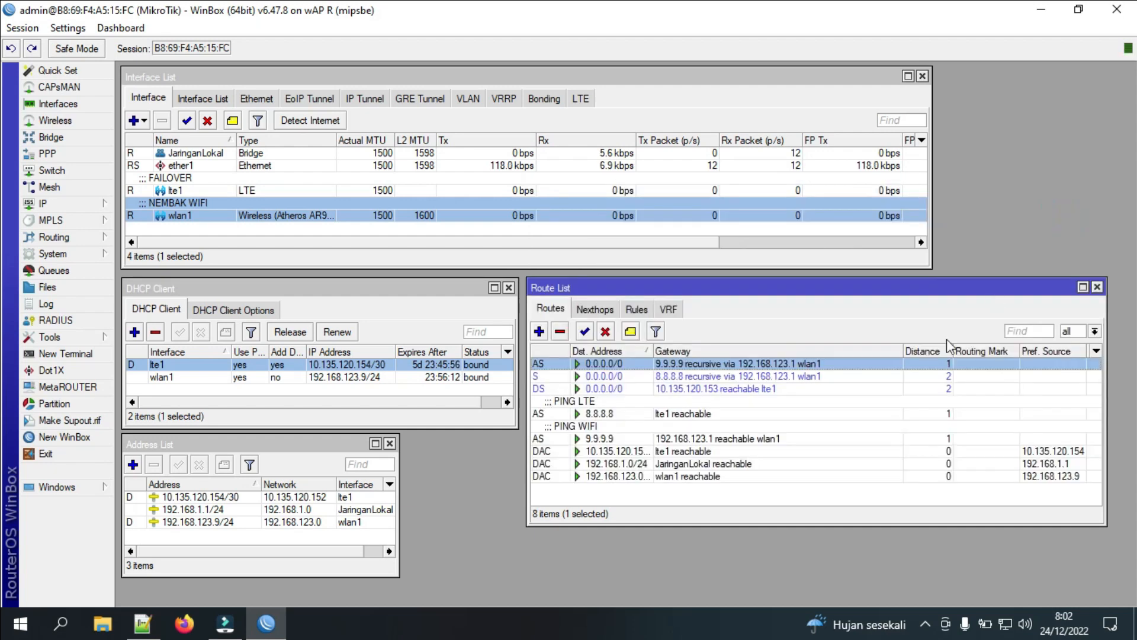
click(716, 364)
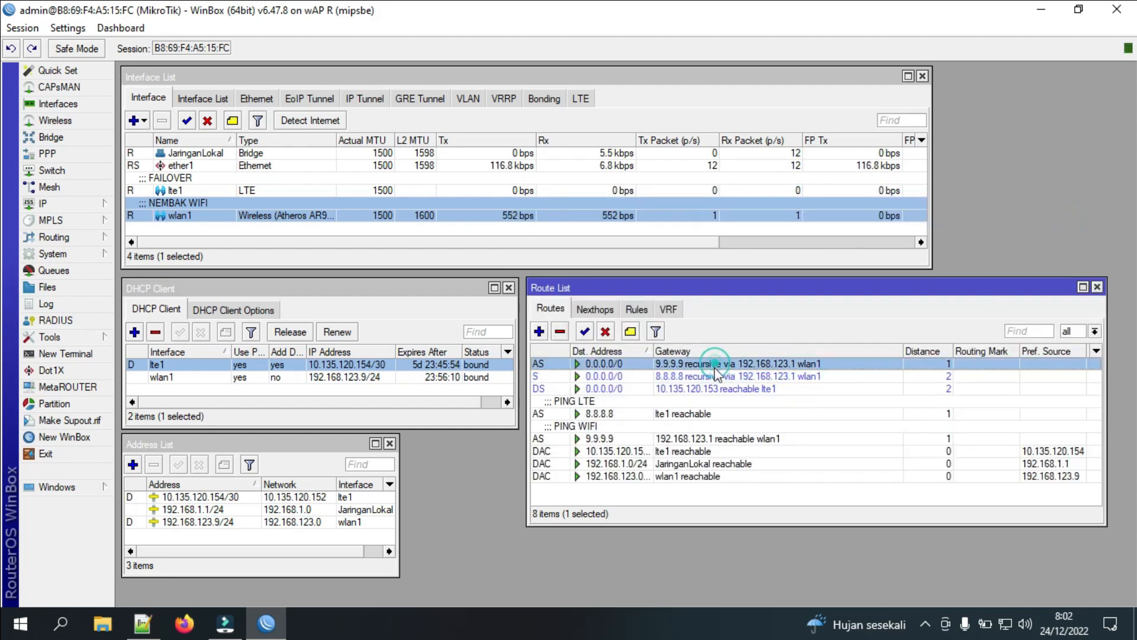
click(715, 376)
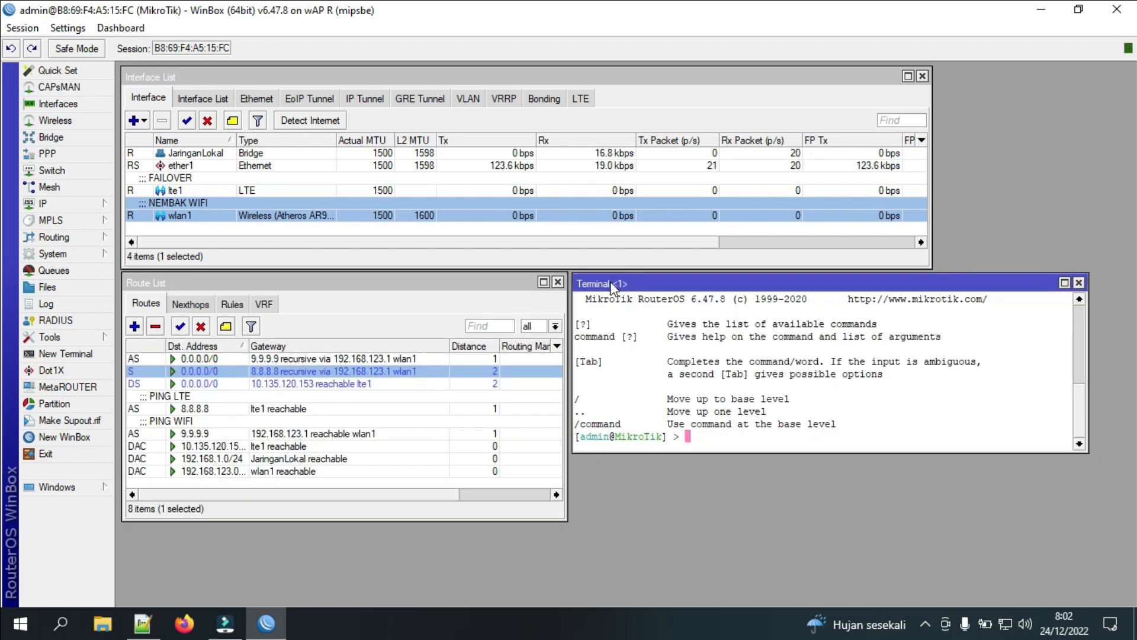
text(ping )
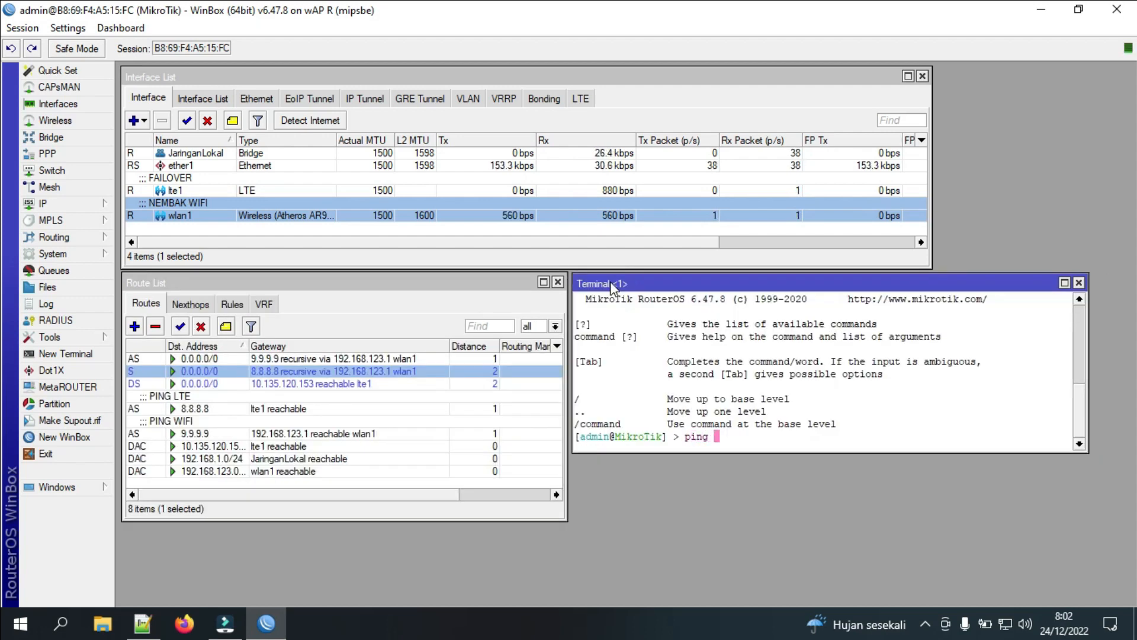
text(www.g)
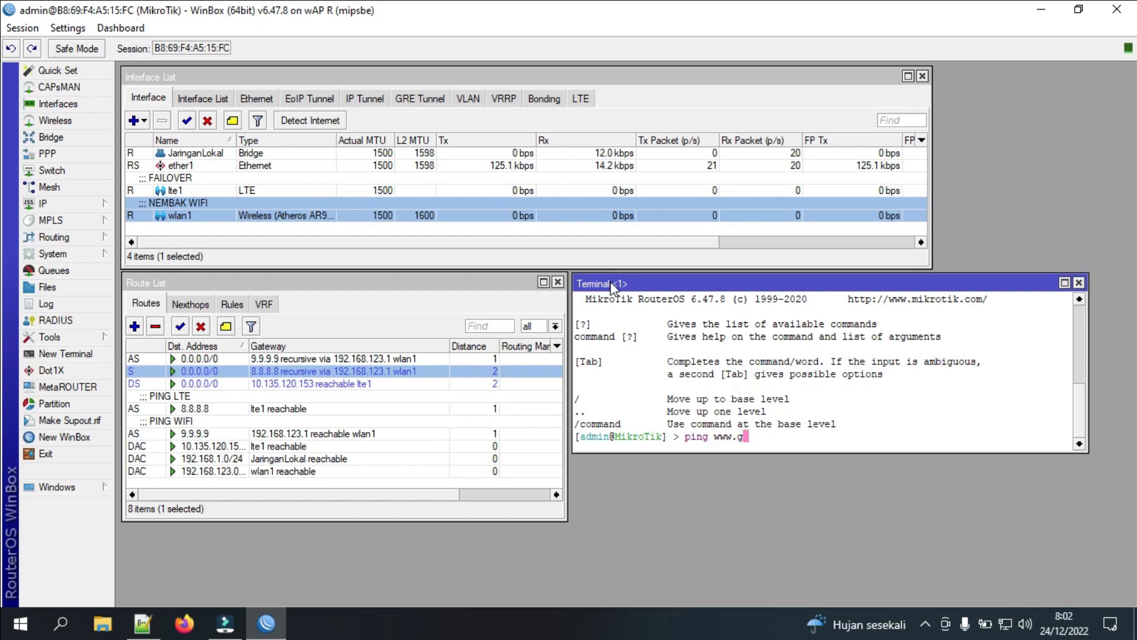
text(oogle.com)
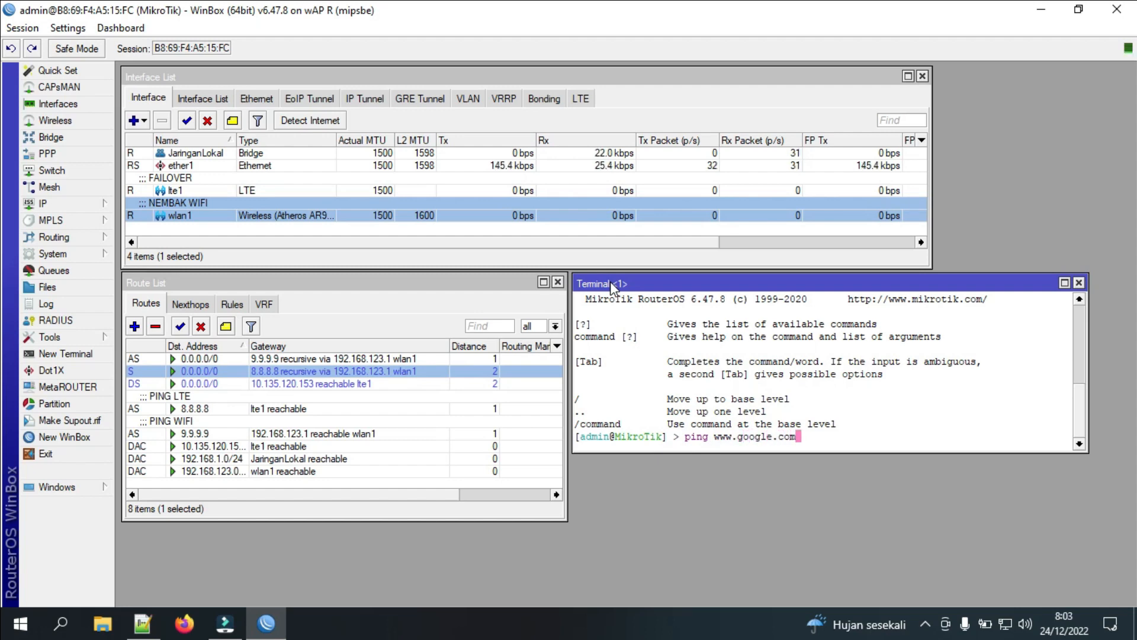
key(Return)
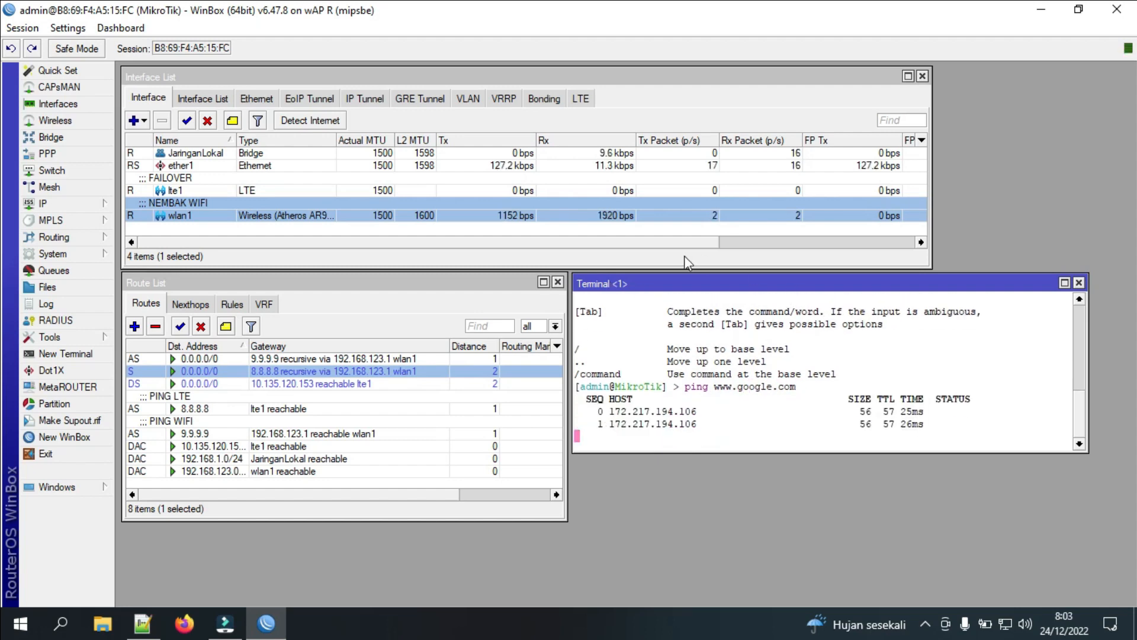
Open the DHCP client list, place it clear of the route list and ping output, and disable the wlan1 client
click(101, 203)
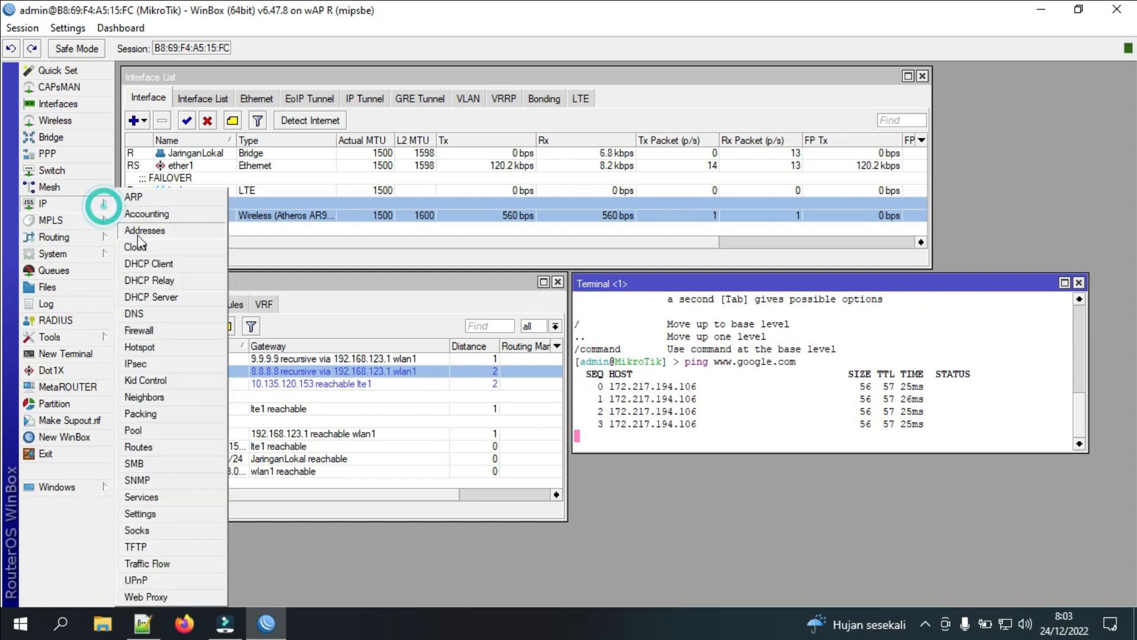
click(158, 261)
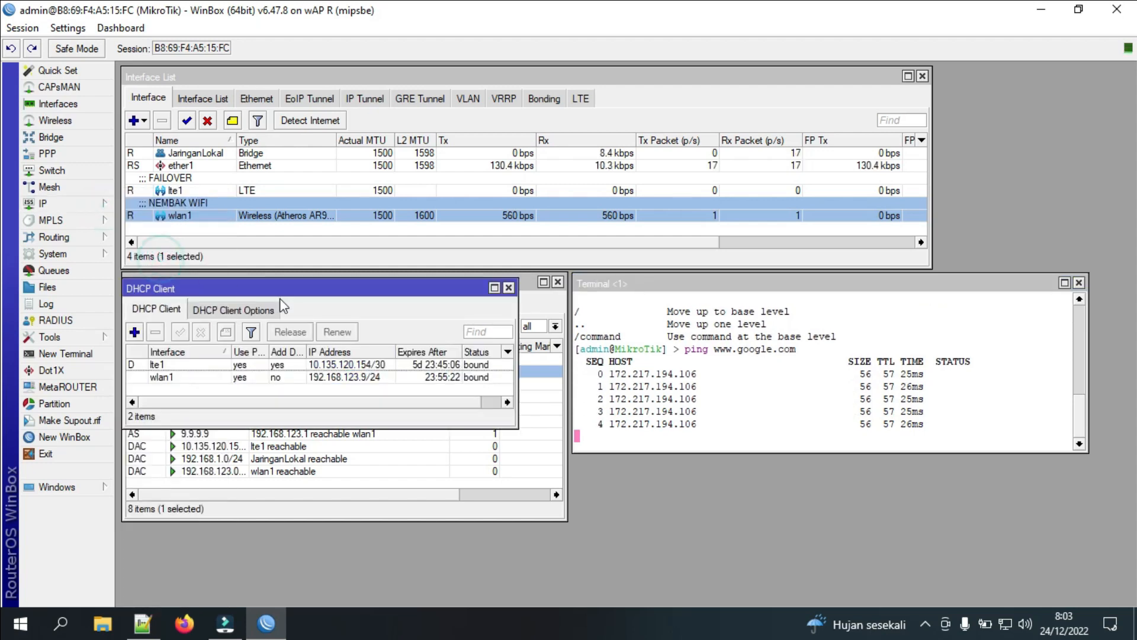
click(248, 377)
drag(315, 288, 766, 464)
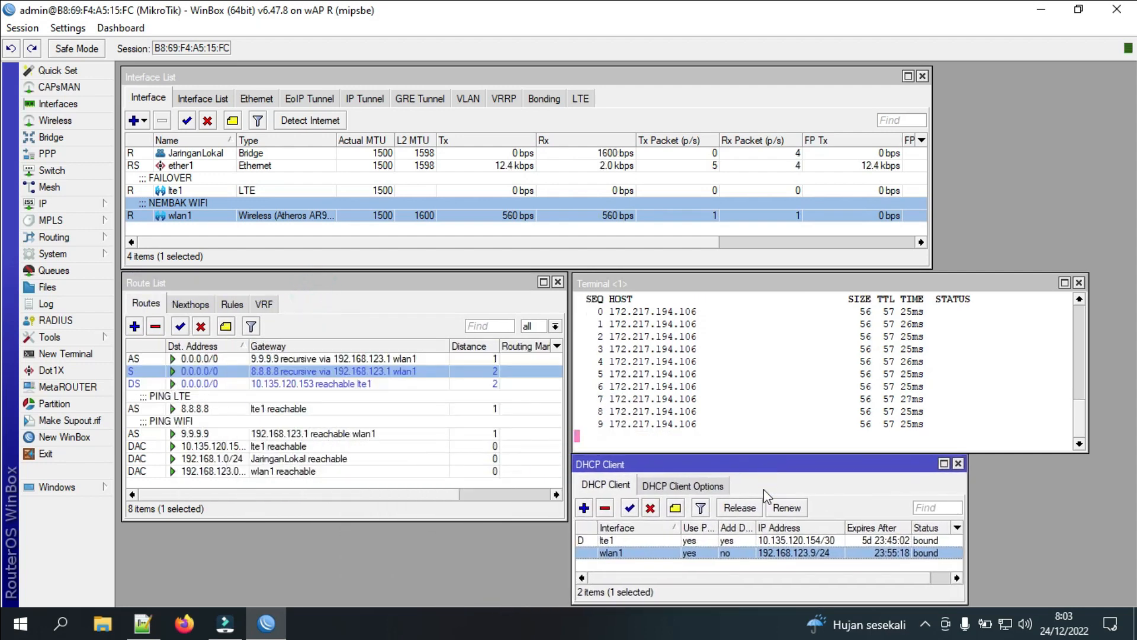
click(650, 508)
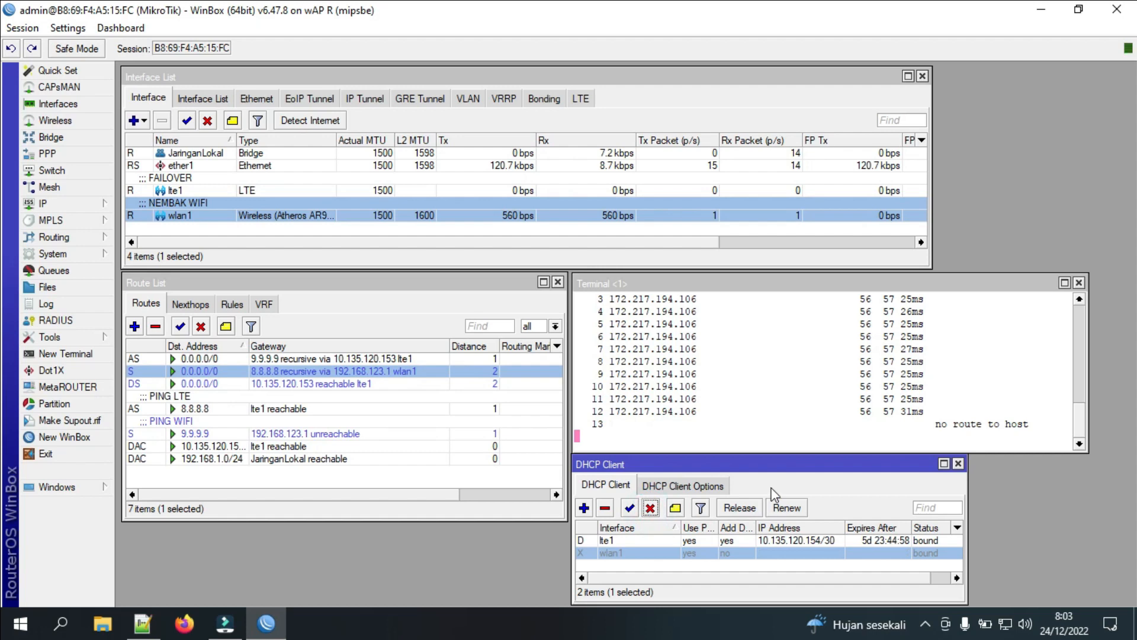